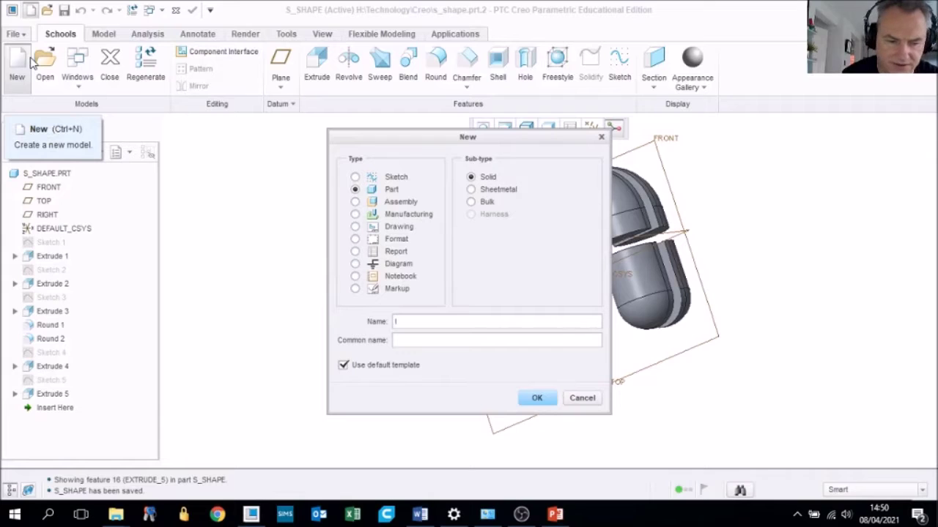
# Create a new solid part named I_Shape using the default template and maximize its window
pyautogui.write('L_Shape')
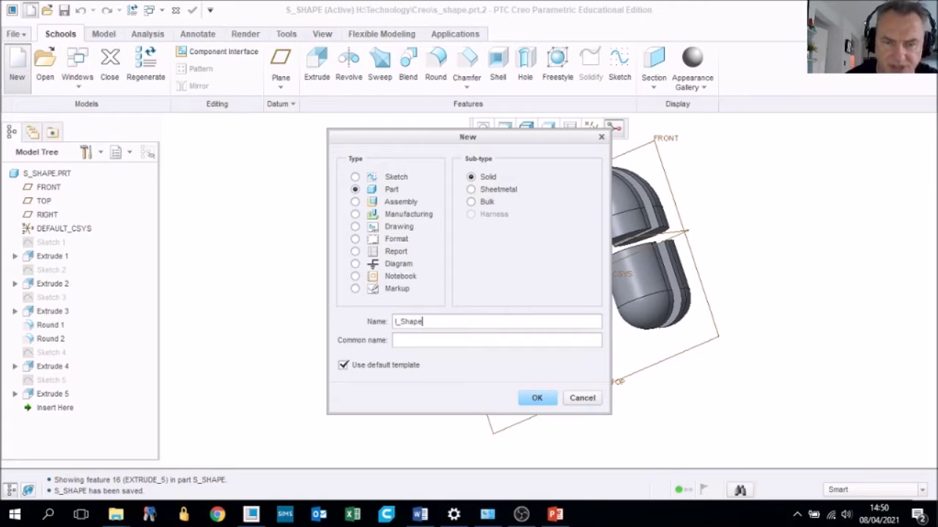
pyautogui.click(535, 399)
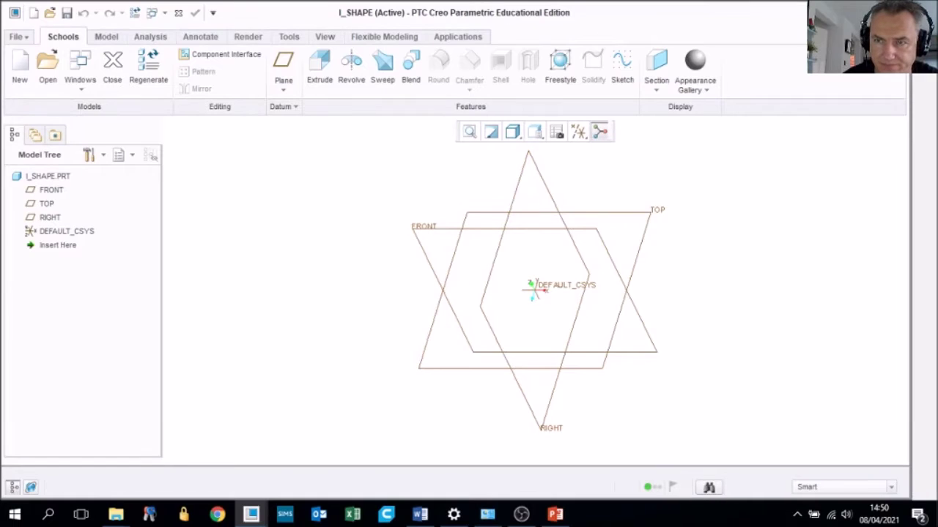
pyautogui.click(862, 11)
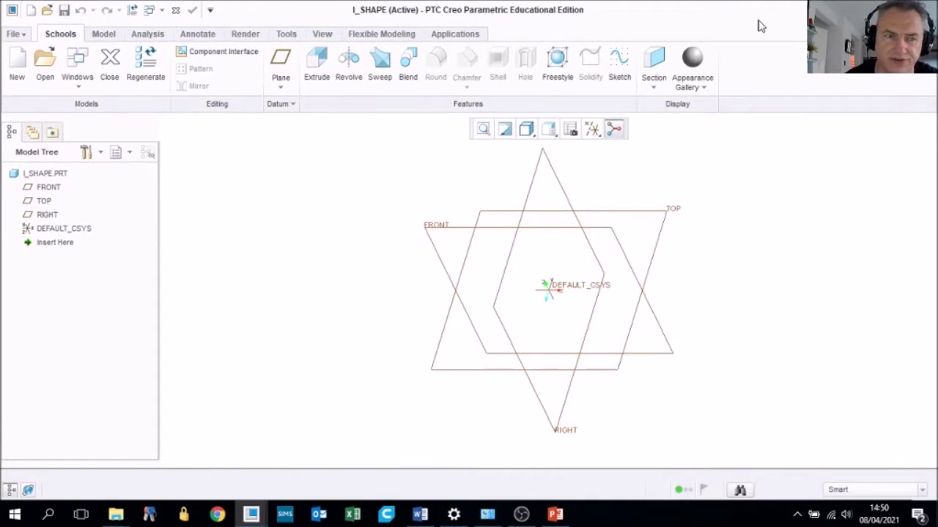
# Set the working directory to the Creo folder inside Technology on the H: drive
pyautogui.click(16, 35)
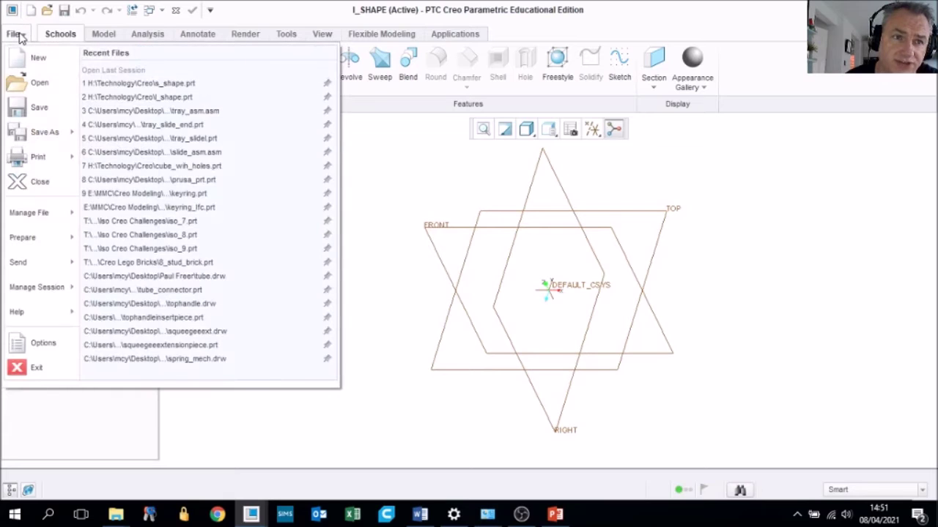
pyautogui.moveTo(32, 288)
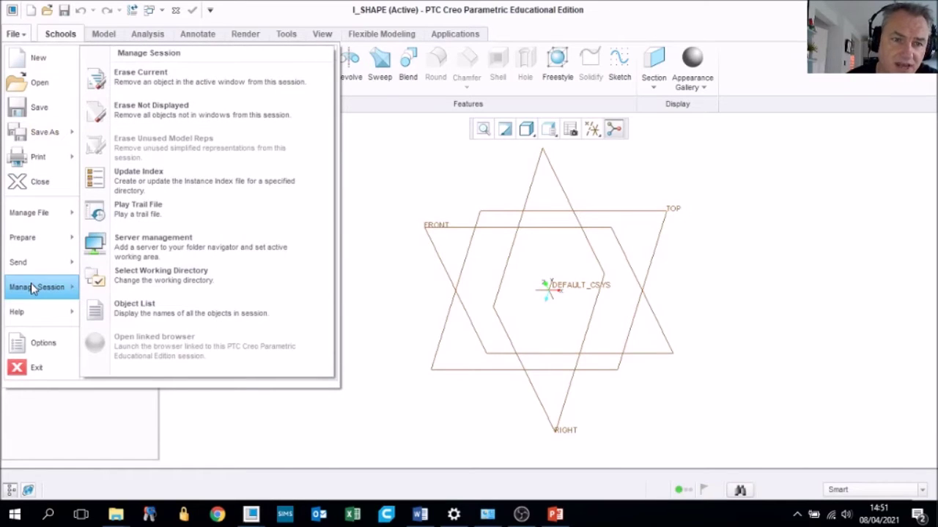
pyautogui.click(147, 280)
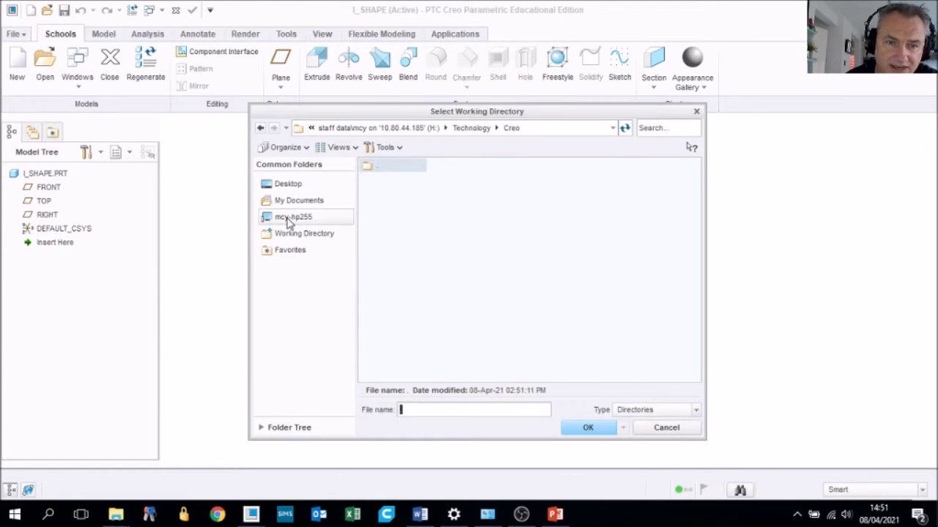
pyautogui.click(293, 220)
pyautogui.doubleClick(465, 209)
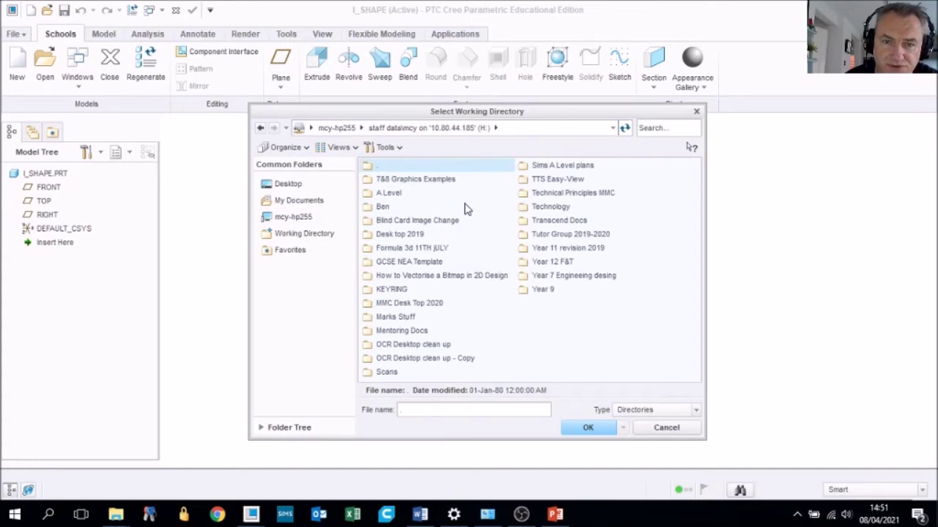
pyautogui.doubleClick(548, 213)
pyautogui.doubleClick(374, 180)
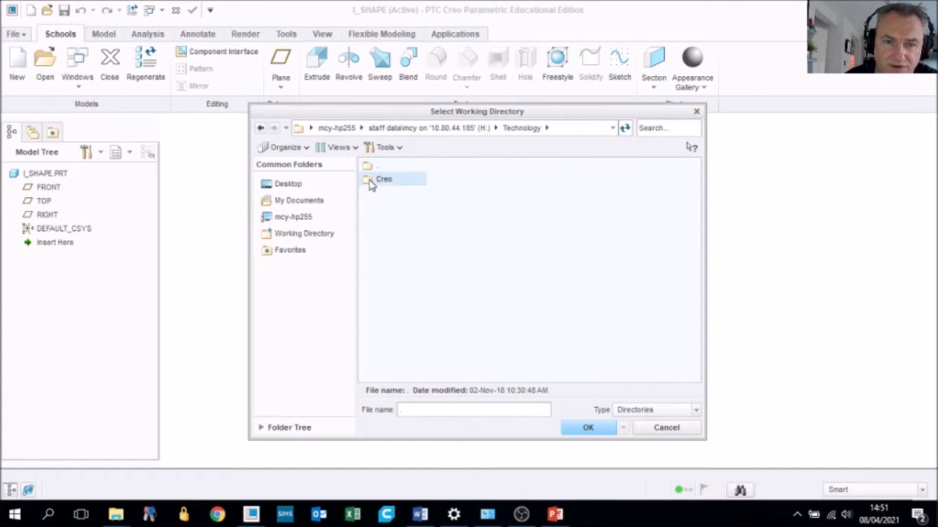
pyautogui.click(588, 428)
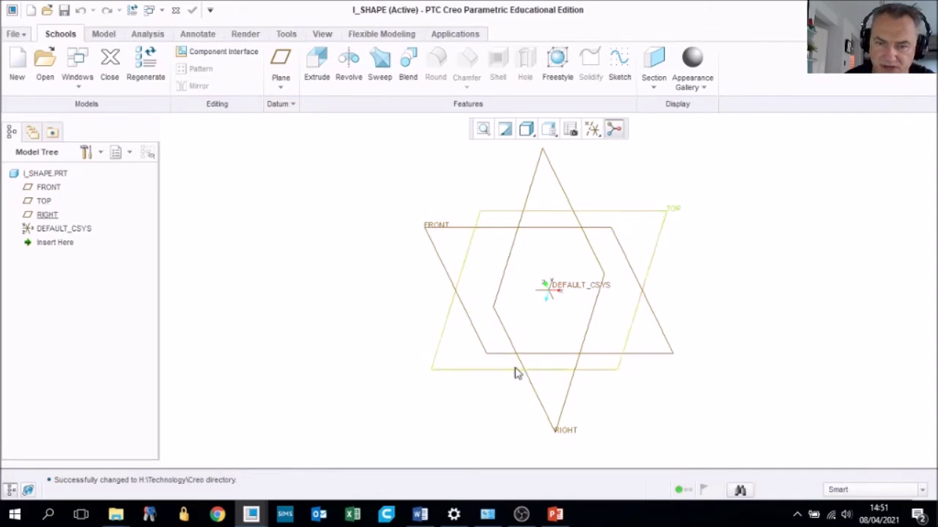
# Start a sketch on the TOP plane and draw a center rectangle about 292 by 101 at the origin
pyautogui.click(666, 226)
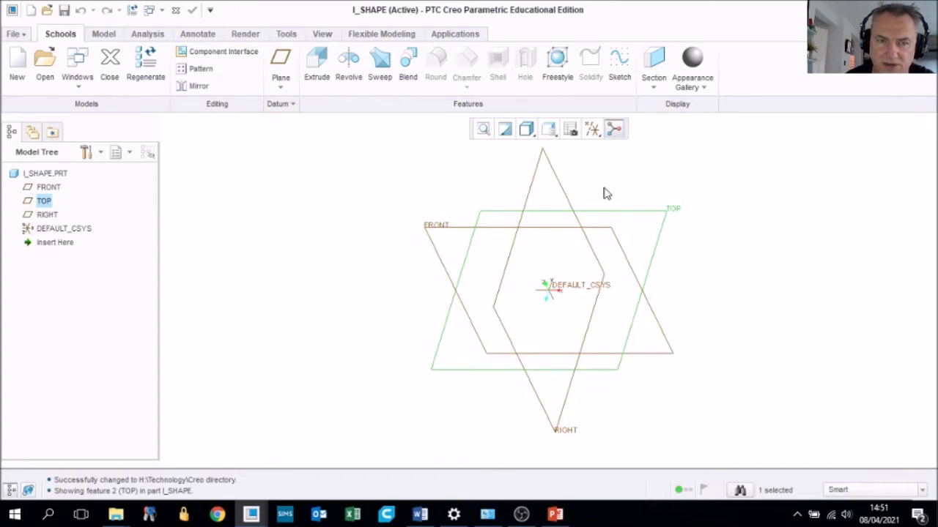
pyautogui.click(620, 65)
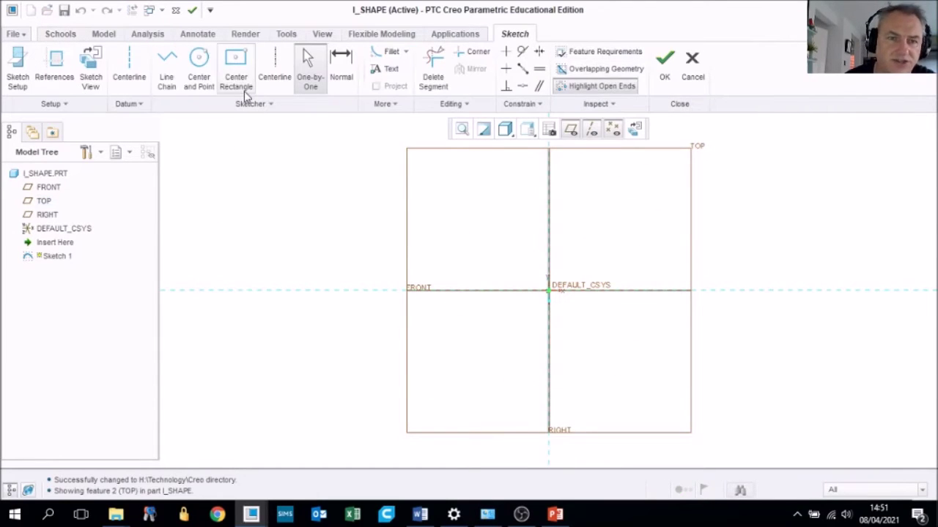
pyautogui.click(238, 67)
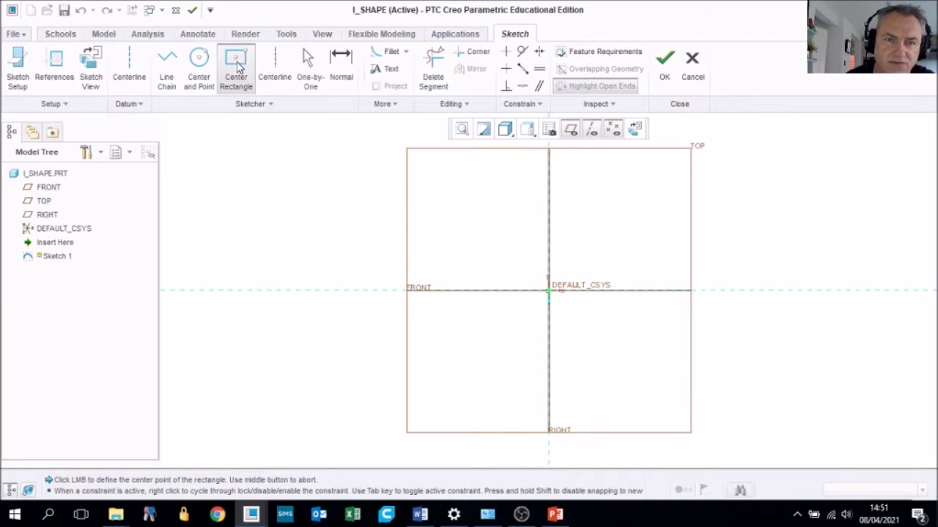
pyautogui.click(549, 291)
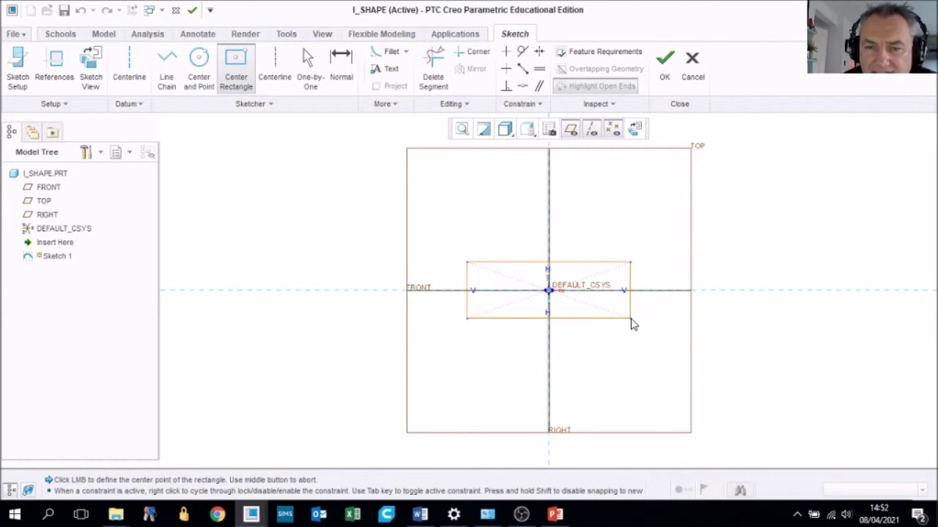
pyautogui.click(631, 320)
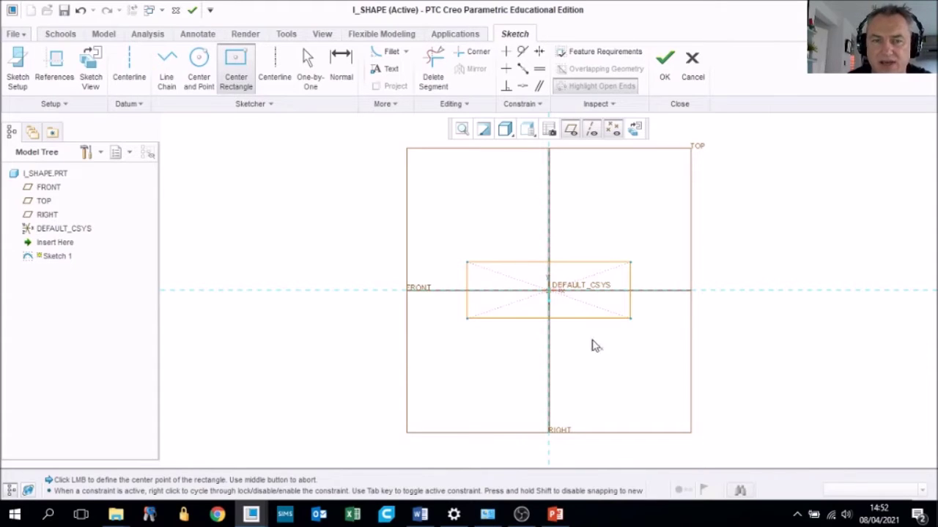
# Dimension the rectangle to 90 wide and 40 high, and finish the sketch
pyautogui.click(341, 67)
pyautogui.scroll(-2, 607, 310)
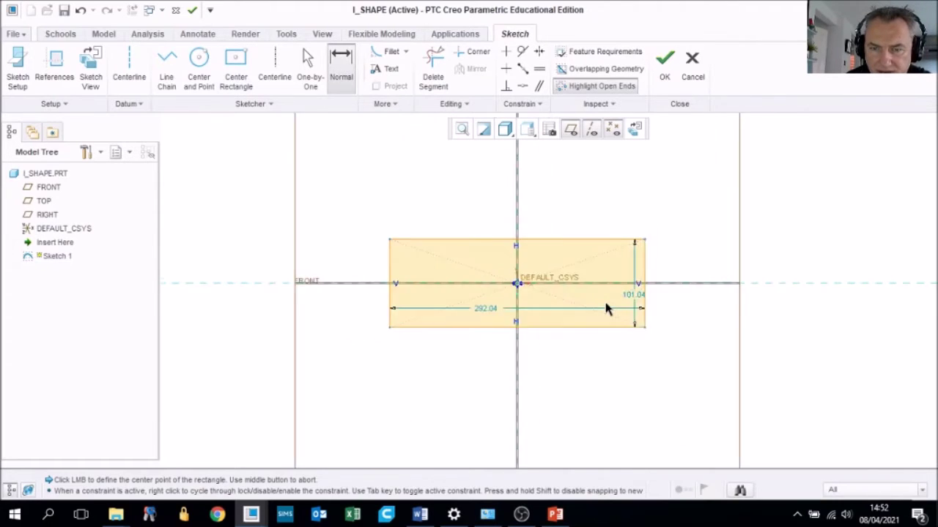
pyautogui.scroll(-1, 607, 309)
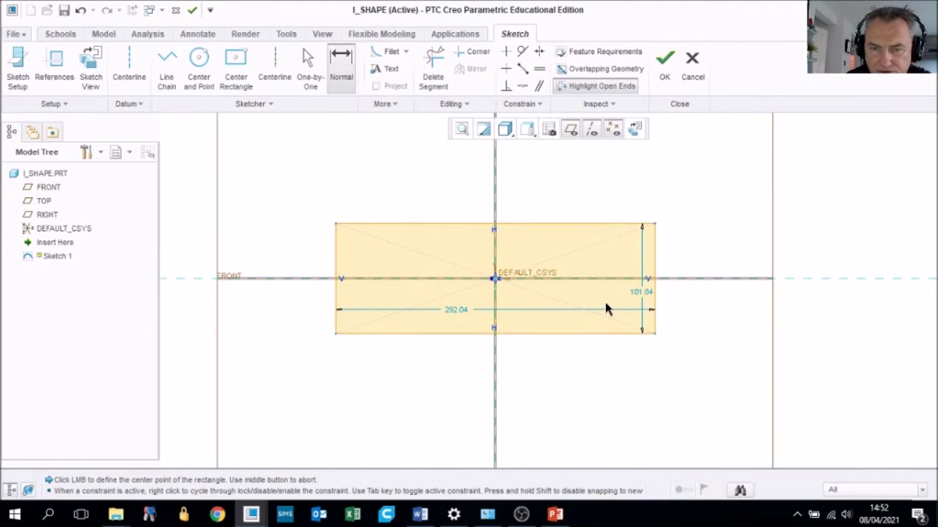
pyautogui.doubleClick(457, 314)
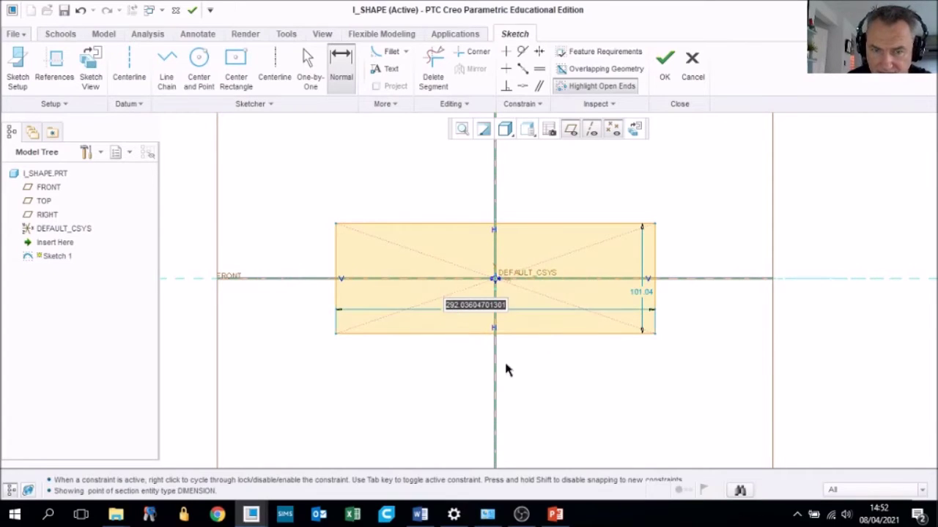
pyautogui.write('90')
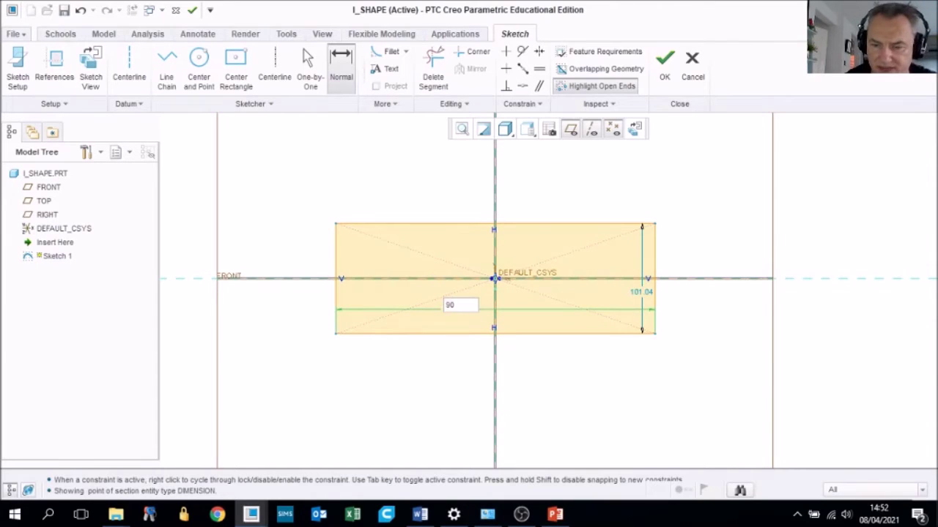
pyautogui.press('Return')
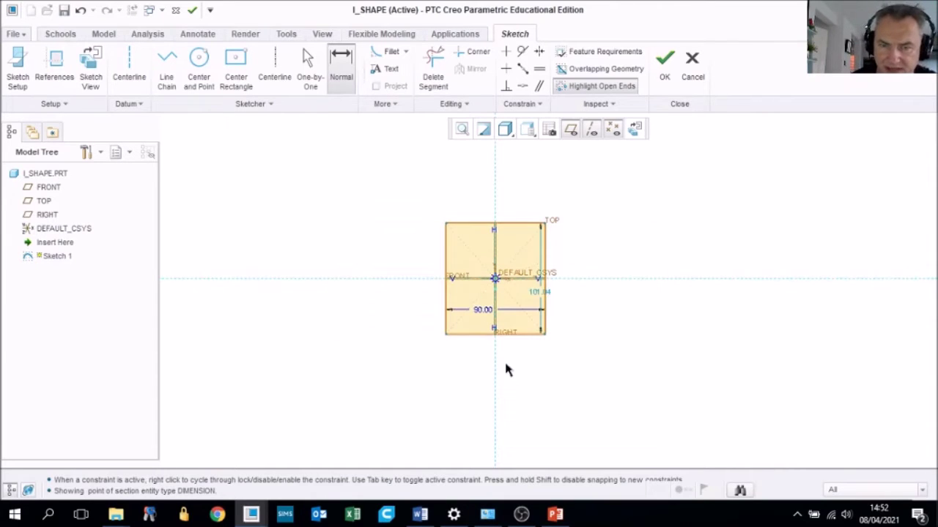
pyautogui.doubleClick(538, 297)
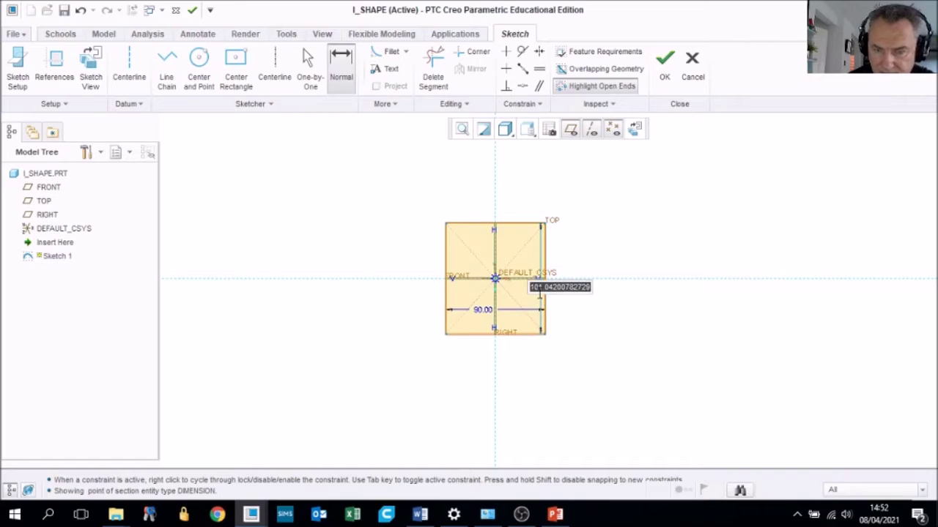
pyautogui.write('40')
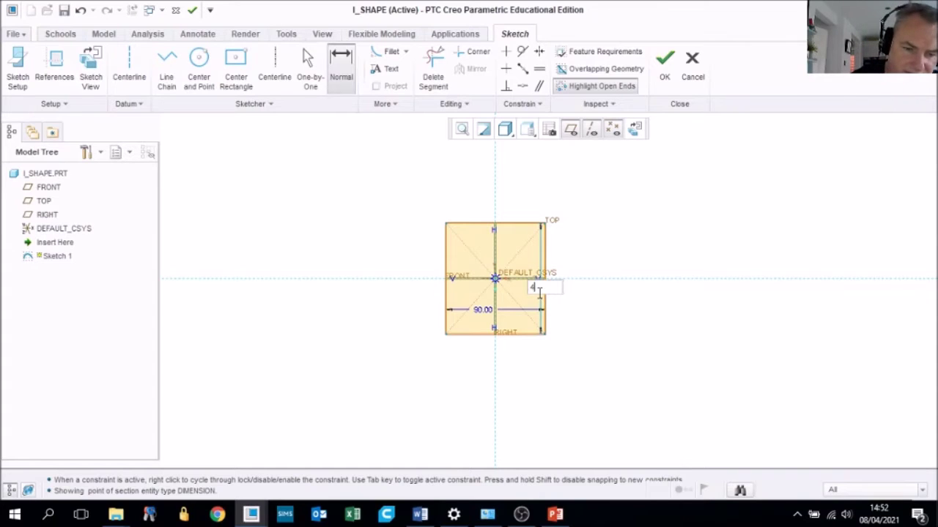
pyautogui.press('Return')
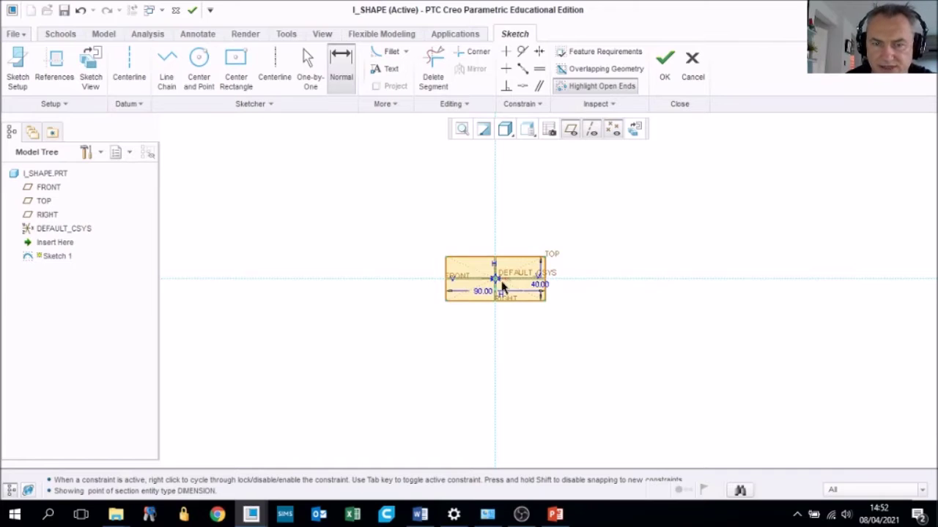
pyautogui.scroll(5, 508, 286)
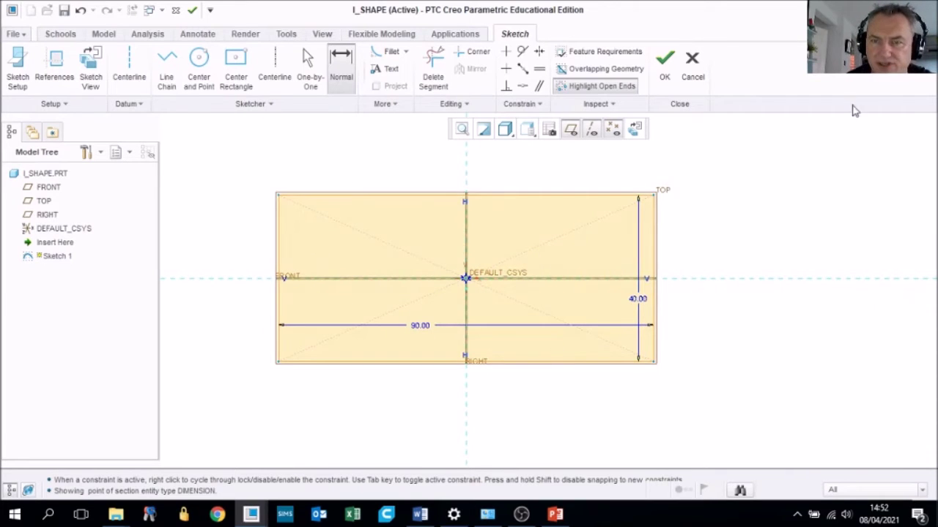
pyautogui.click(665, 67)
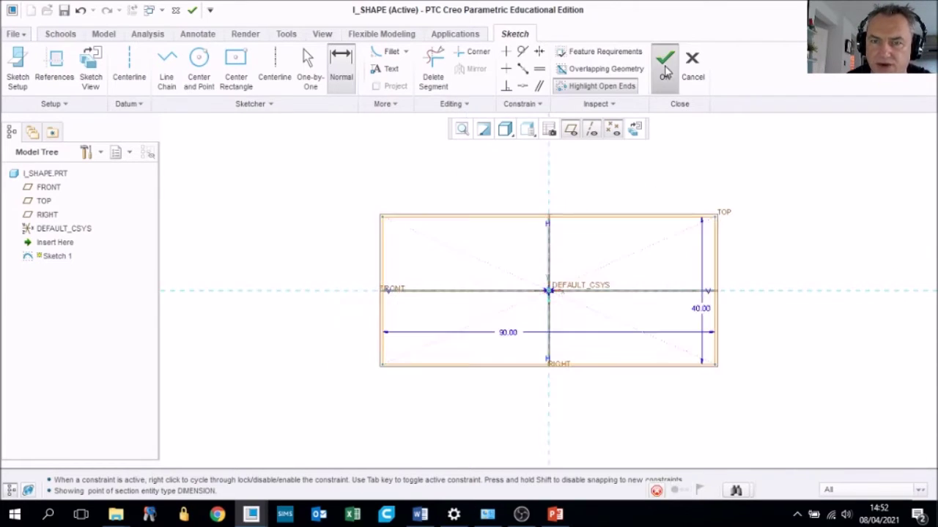
# Start an Extrude of the rectangle sketch with its depth split equally on both sides of the sketch plane
pyautogui.moveTo(515, 312)
pyautogui.mouseDown(button='middle')
pyautogui.moveTo(496, 290)
pyautogui.moveTo(501, 273)
pyautogui.mouseUp(button='middle')
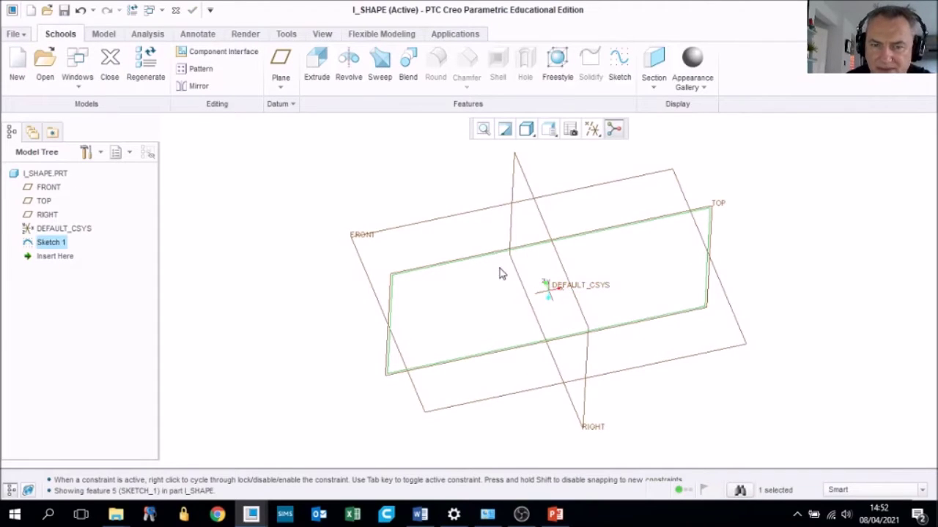
pyautogui.click(317, 68)
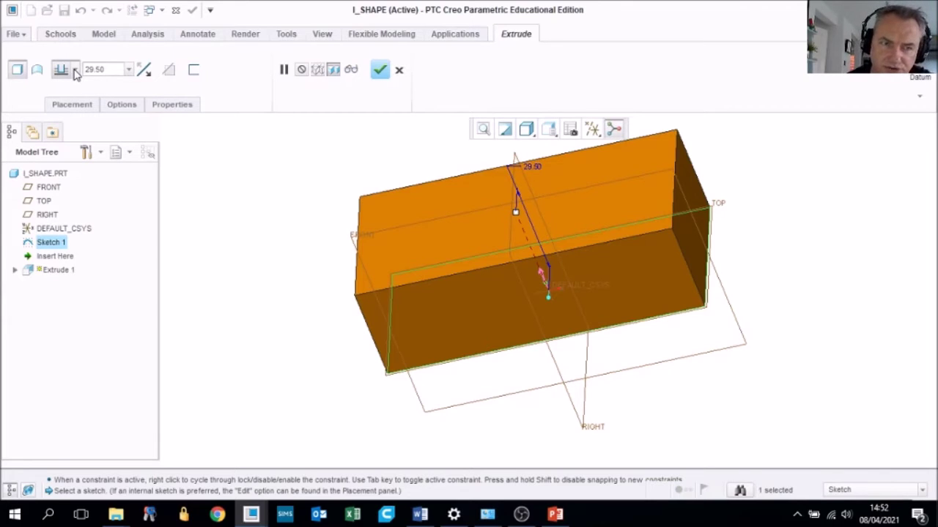
pyautogui.click(75, 71)
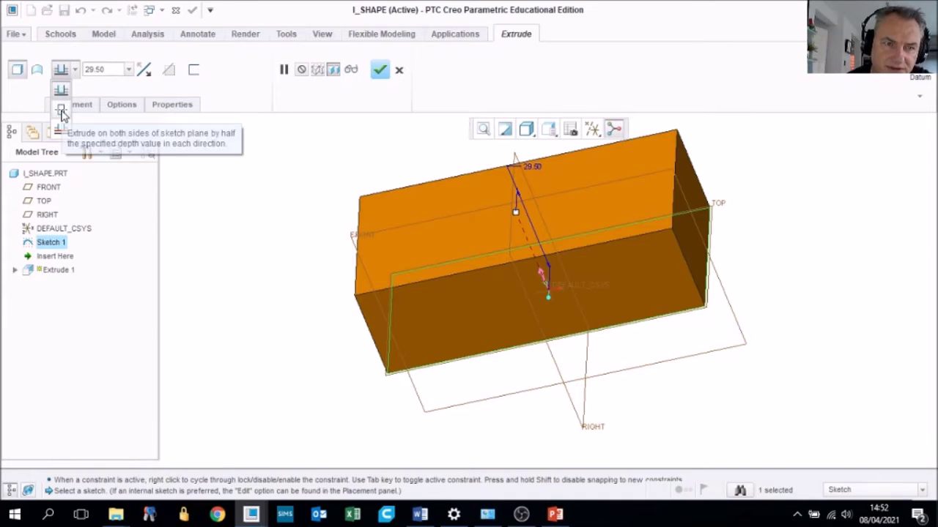
pyautogui.click(61, 112)
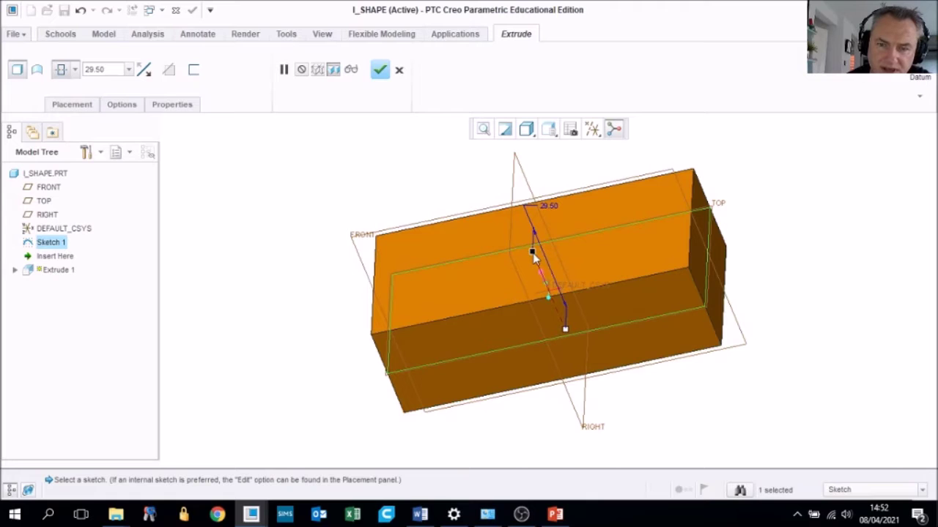
pyautogui.moveTo(533, 252); pyautogui.dragTo(512, 201)
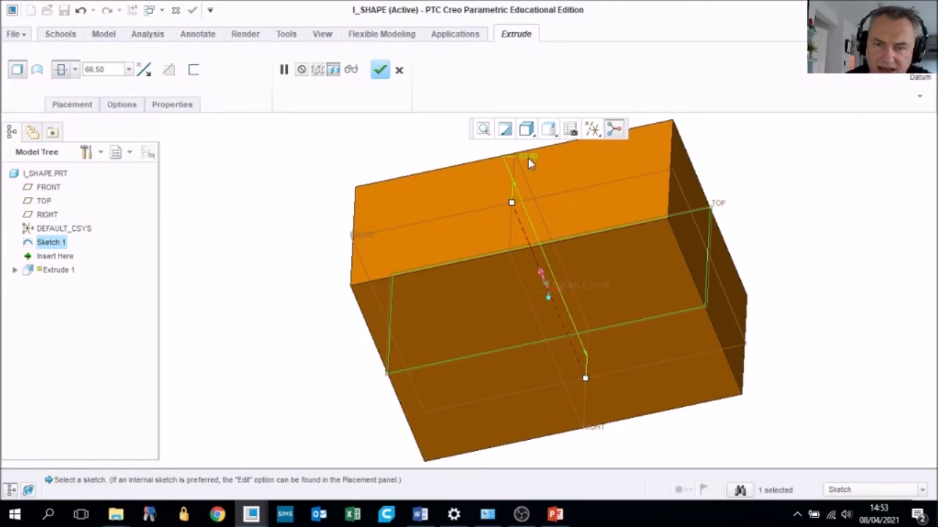
pyautogui.doubleClick(527, 157)
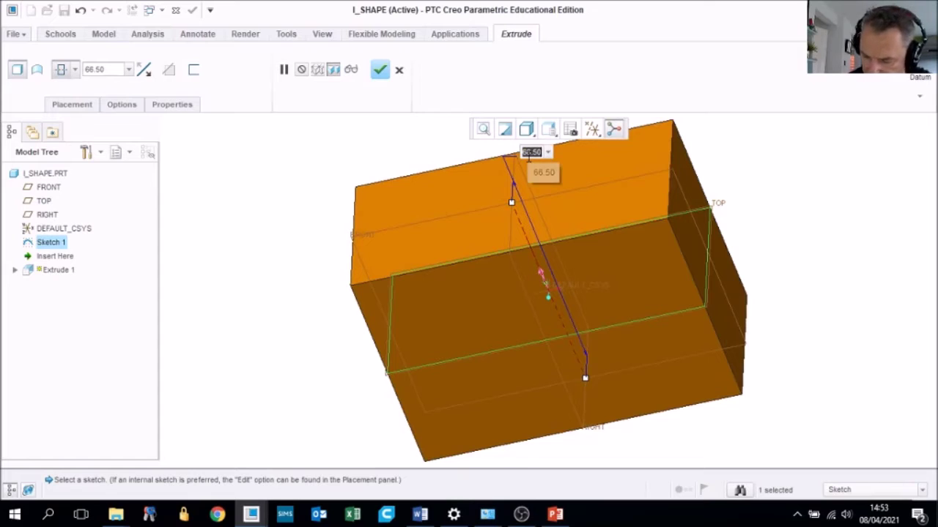
pyautogui.write('20')
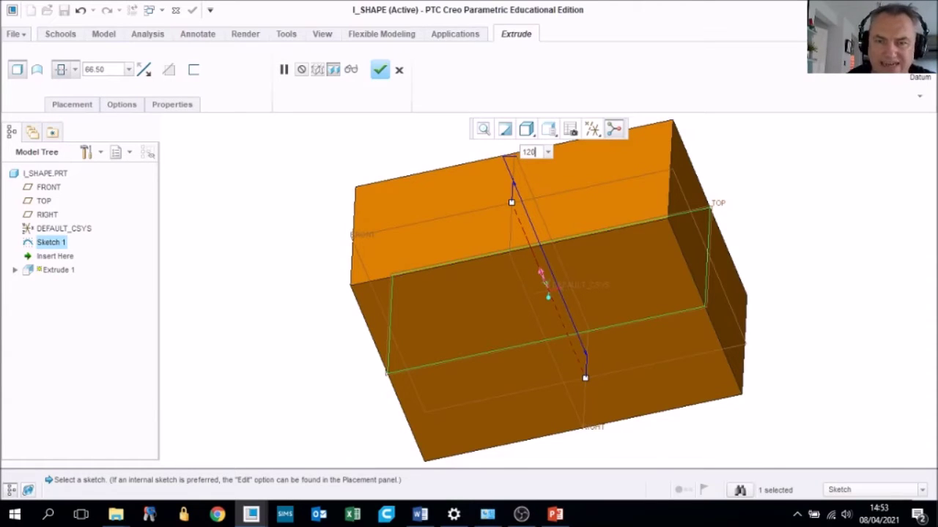
pyautogui.press('Escape')
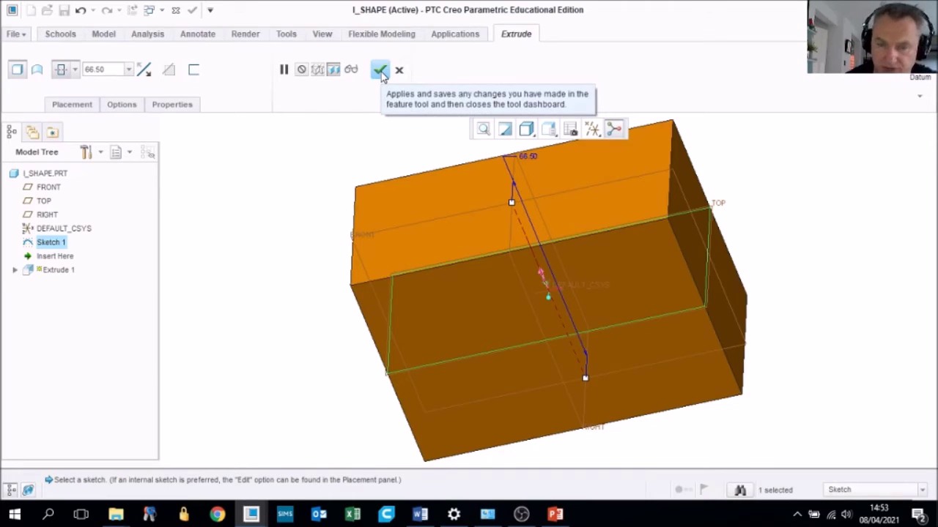
# Set the symmetric extrusion's depth to 120
pyautogui.doubleClick(529, 156)
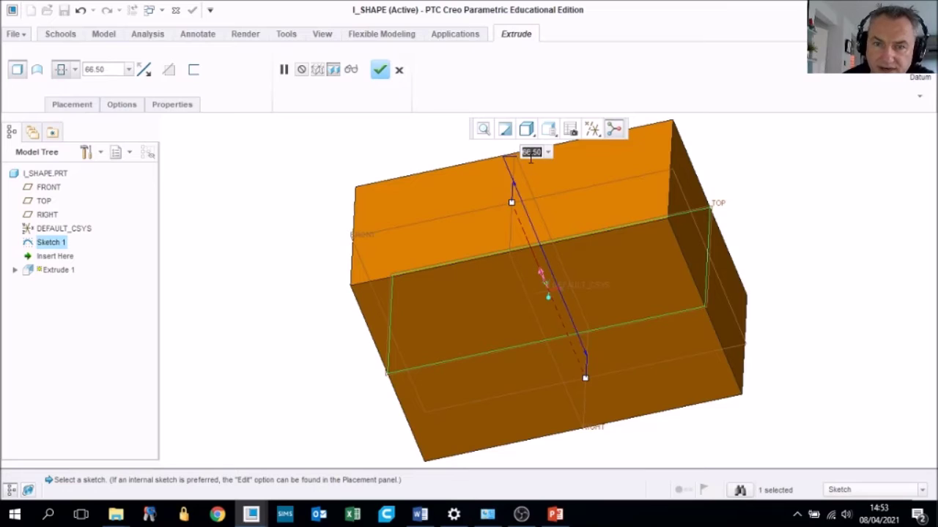
pyautogui.write('120')
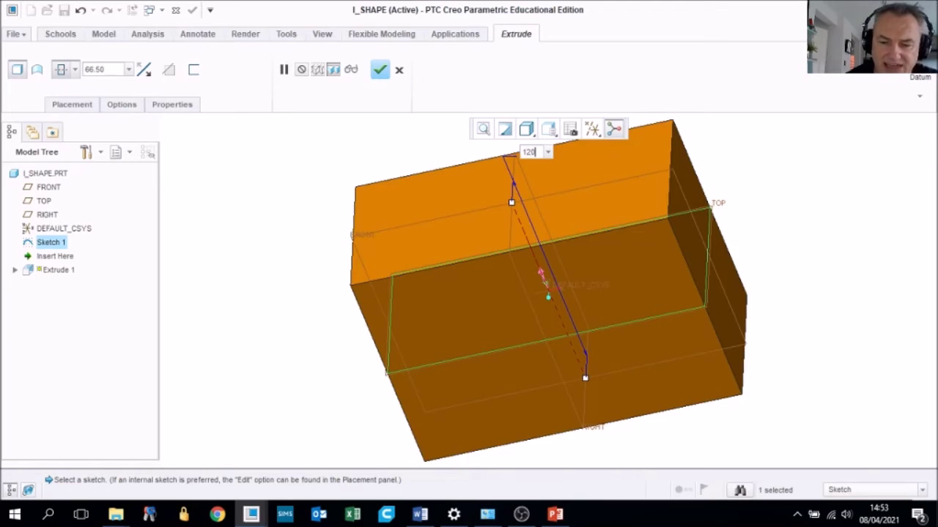
pyautogui.press('Return')
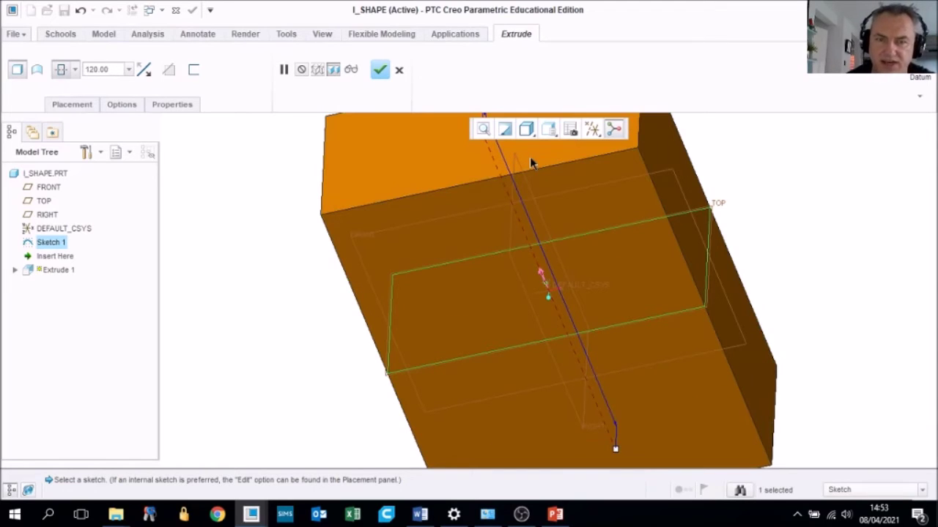
# Check the whole block preview in a tilted 3D view and complete the symmetric extrusion
pyautogui.click(483, 129)
pyautogui.moveTo(582, 291)
pyautogui.mouseDown(button='middle')
pyautogui.moveTo(548, 271)
pyautogui.moveTo(591, 268)
pyautogui.moveTo(590, 296)
pyautogui.moveTo(557, 289)
pyautogui.moveTo(564, 291)
pyautogui.mouseUp(button='middle')
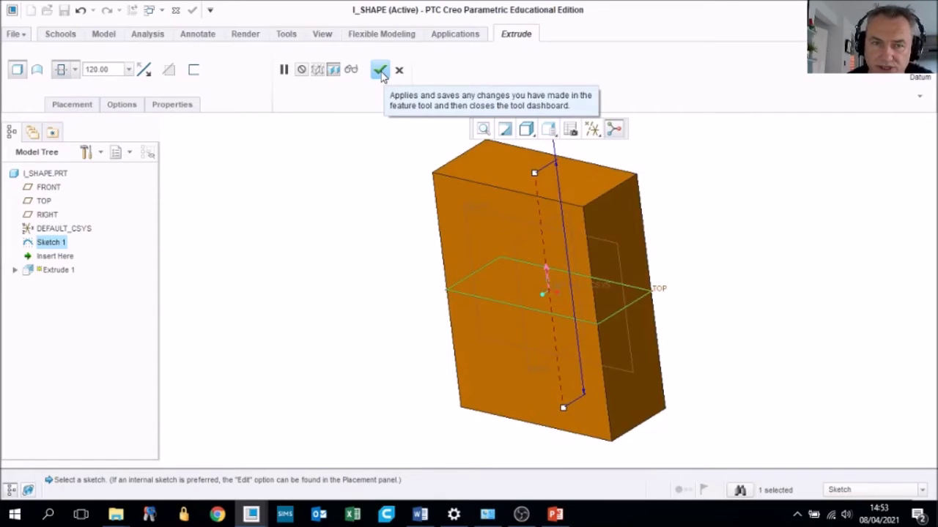
pyautogui.click(381, 70)
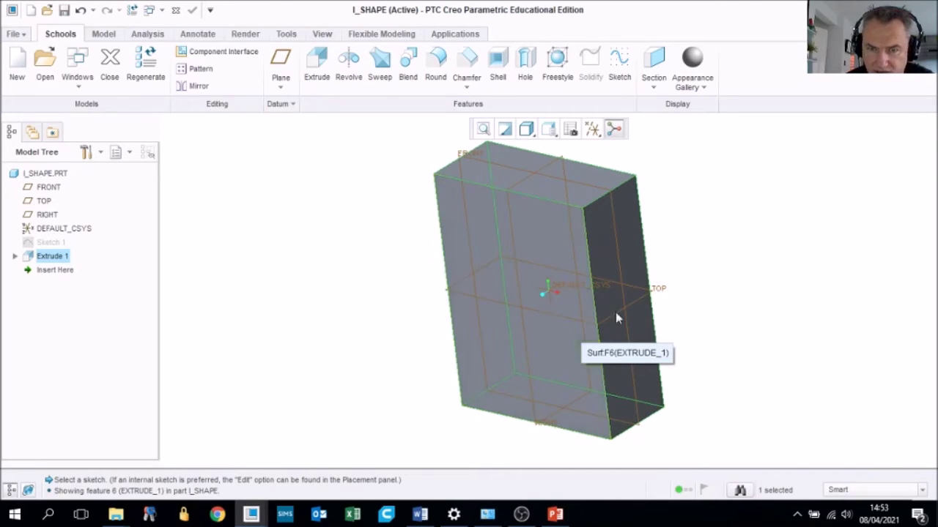
# Start a new sketch on the block's narrow 40 by 120 side face
pyautogui.click(634, 231)
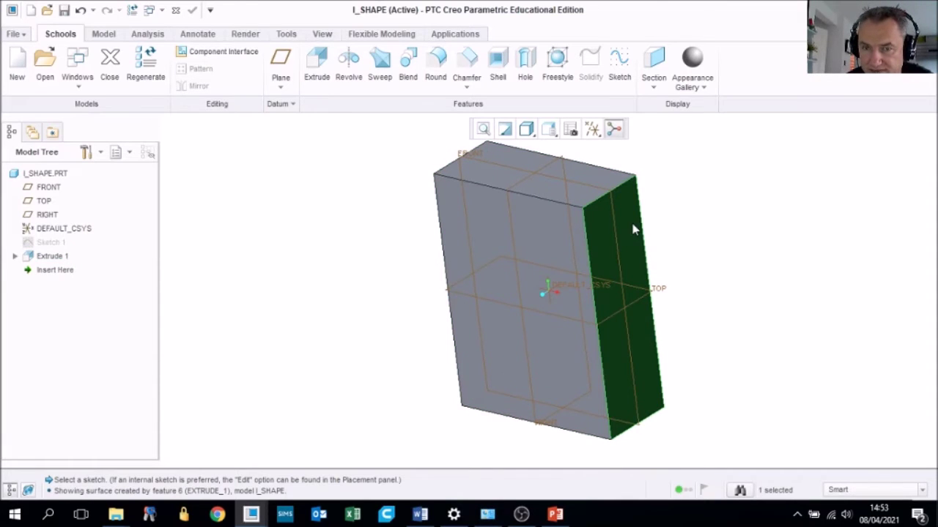
pyautogui.click(619, 62)
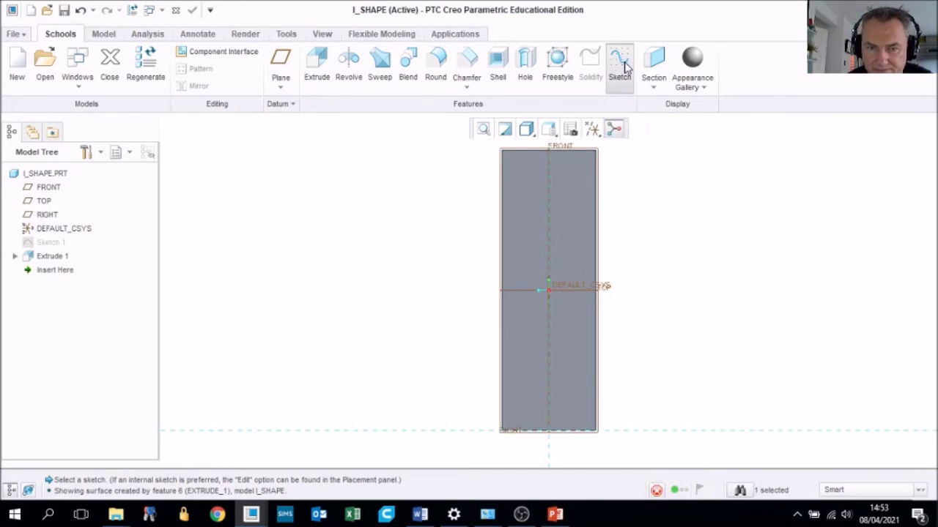
pyautogui.click(622, 65)
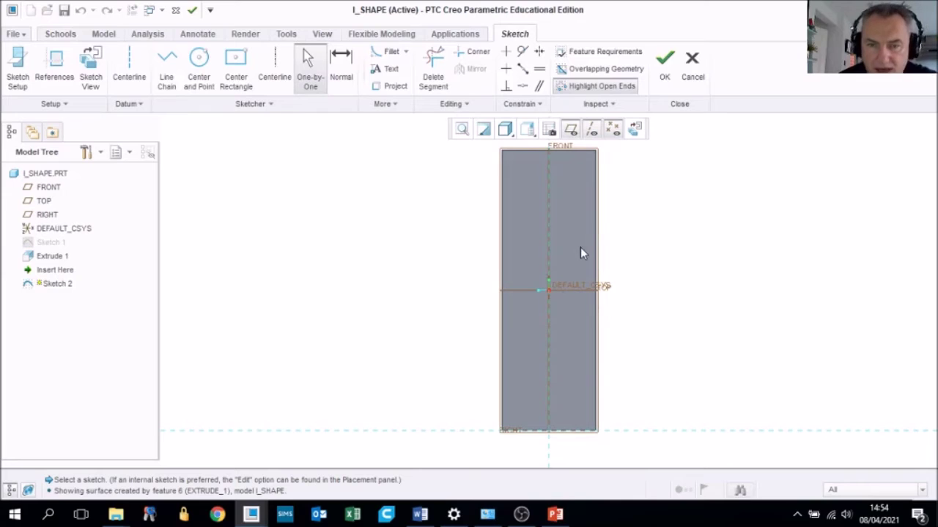
# Project the side face's two long vertical edges into the sketch
pyautogui.click(395, 87)
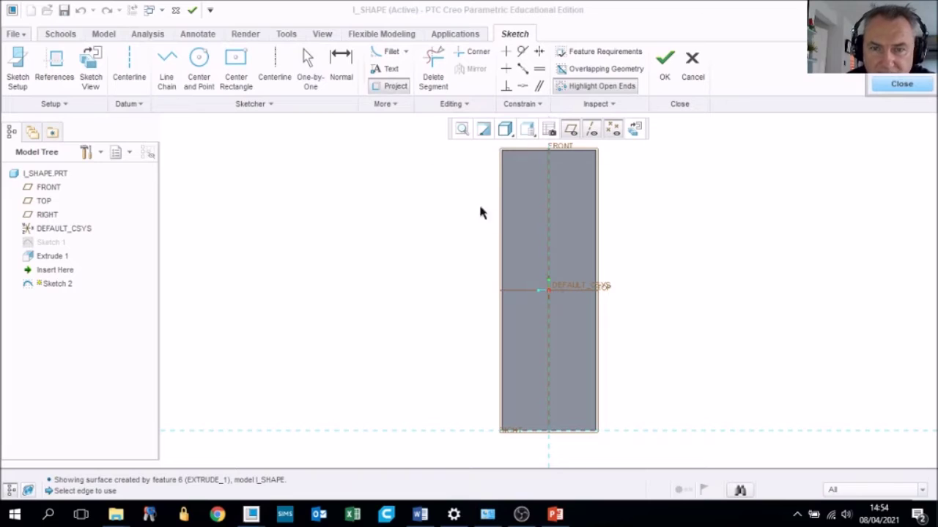
pyautogui.click(503, 239)
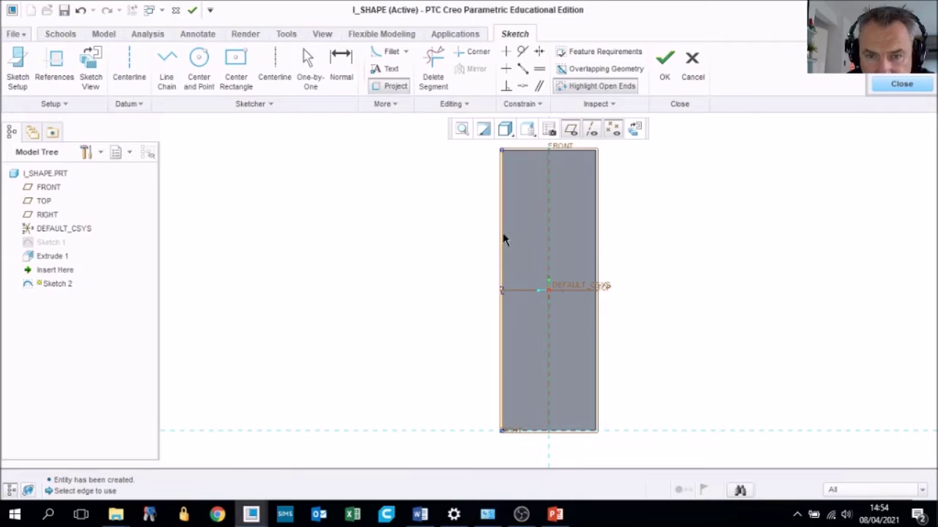
pyautogui.scroll(-5, 514, 299)
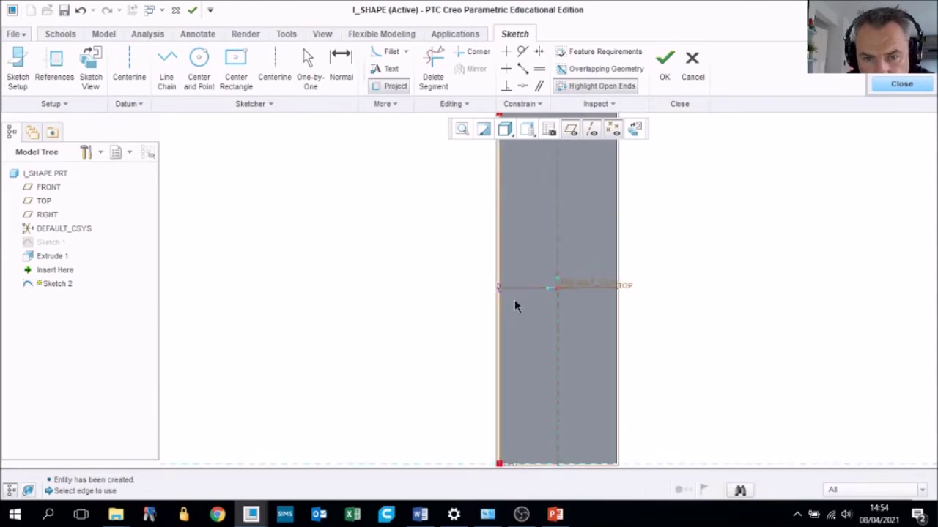
pyautogui.scroll(4, 674, 341)
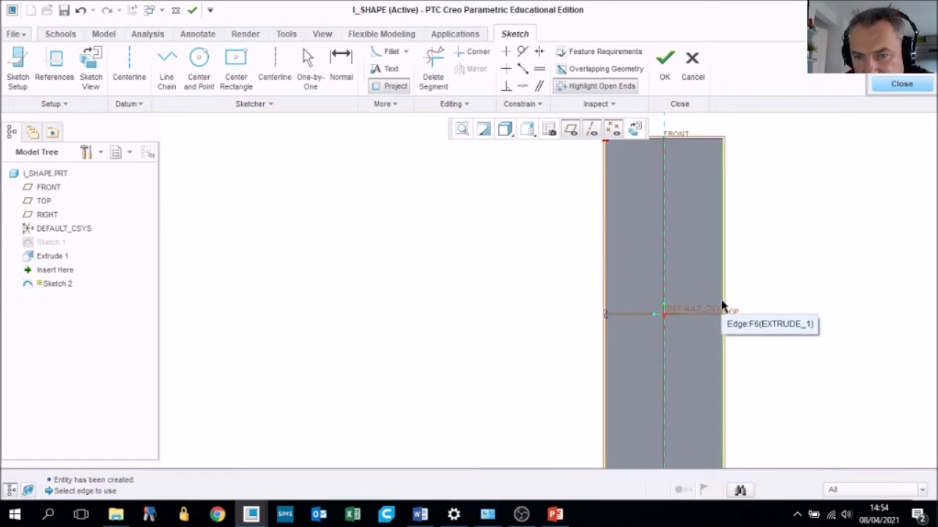
pyautogui.click(722, 307)
pyautogui.scroll(2, 740, 313)
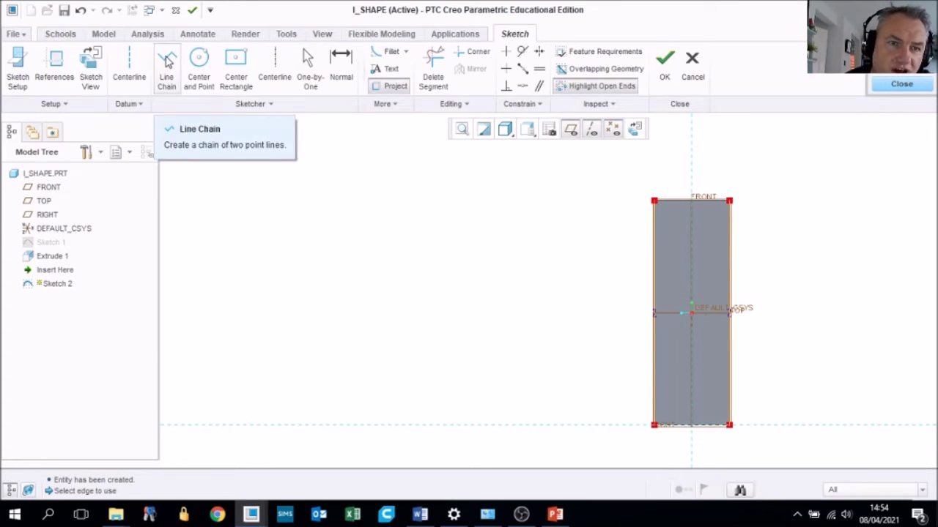
# Draw a horizontal line between the two projected edges, about 90 above the face's bottom edge
pyautogui.click(167, 63)
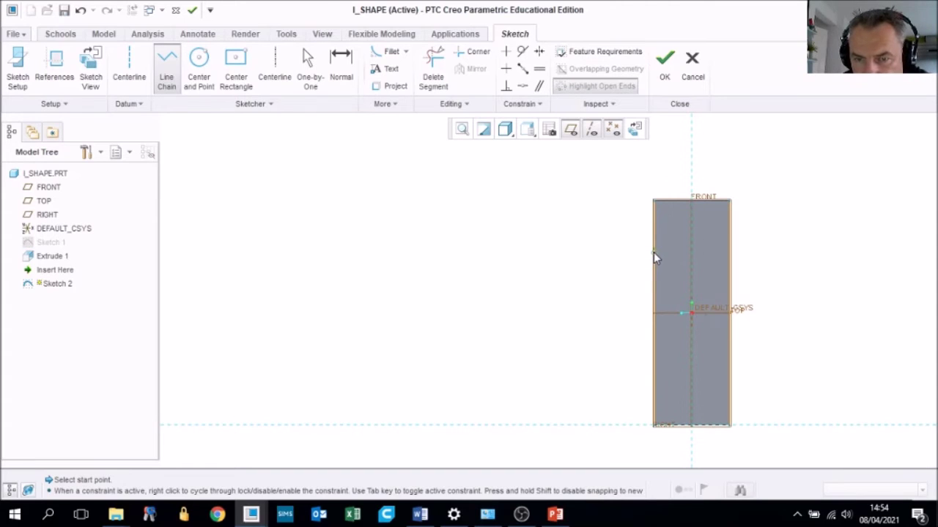
pyautogui.scroll(-2, 654, 257)
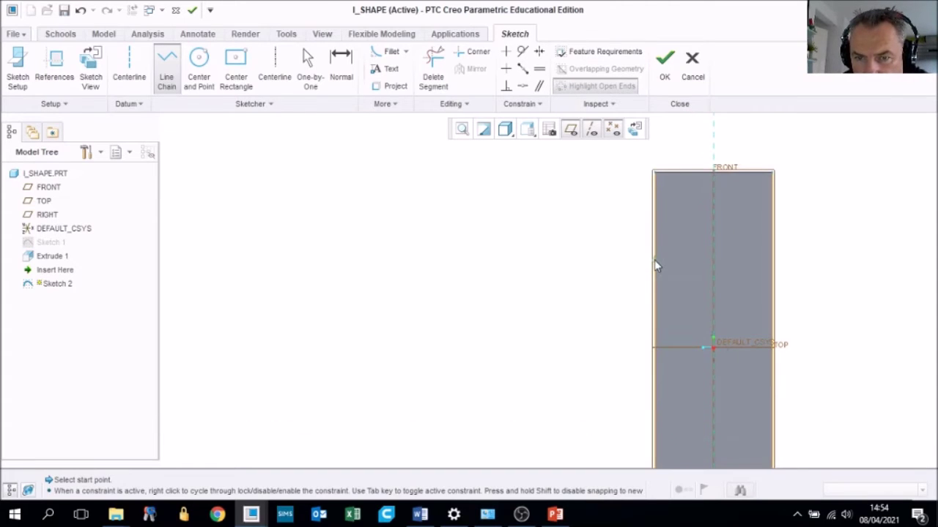
pyautogui.click(655, 261)
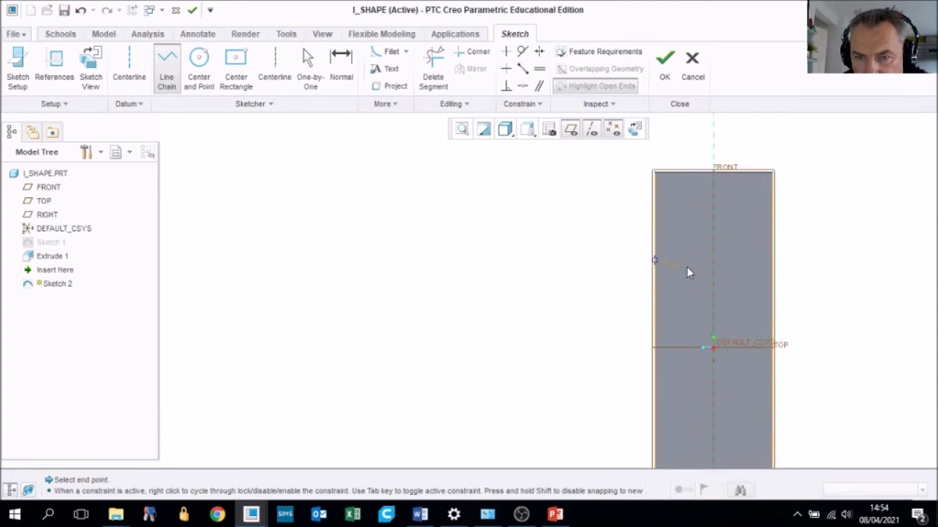
pyautogui.click(774, 262)
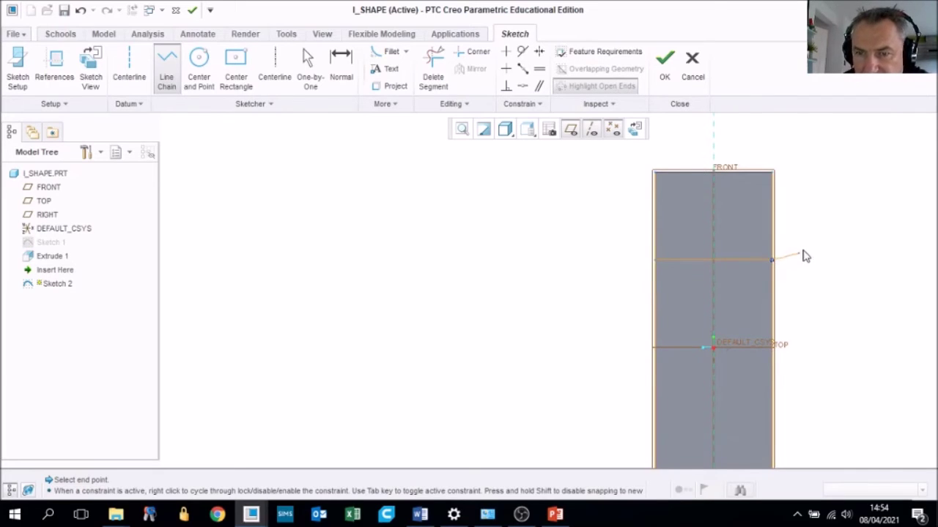
pyautogui.middleClick(838, 228)
pyautogui.scroll(2, 829, 312)
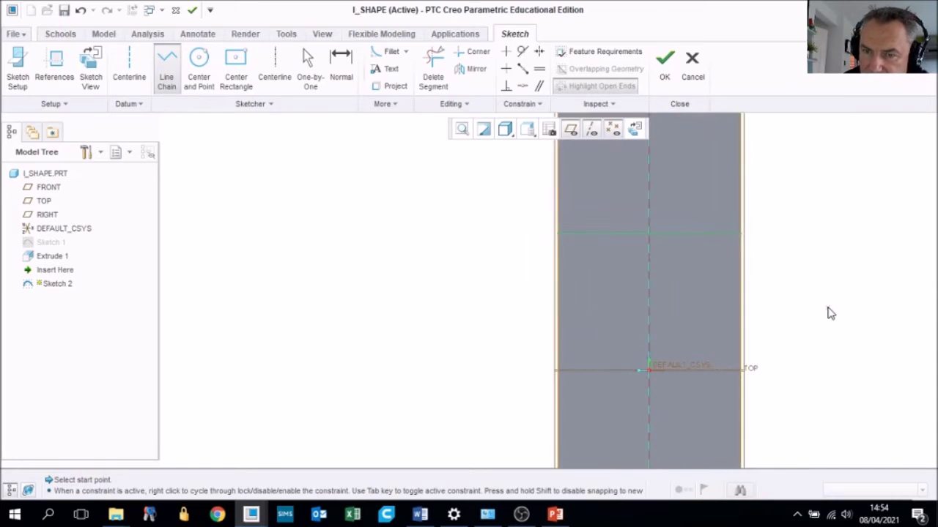
# Draw a second horizontal line between the projected edges, about 35 above the face's bottom edge, and end the line chain
pyautogui.scroll(-5, 825, 322)
pyautogui.scroll(2, 809, 359)
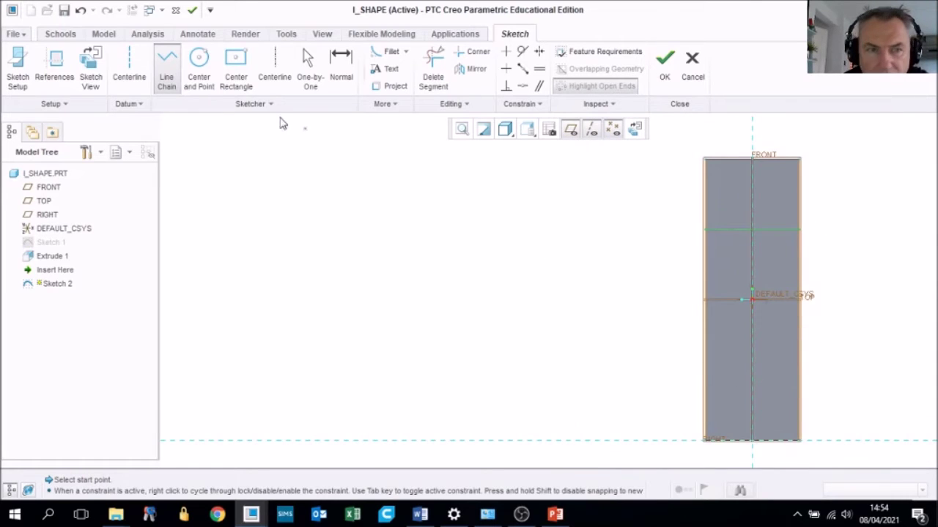
pyautogui.click(704, 357)
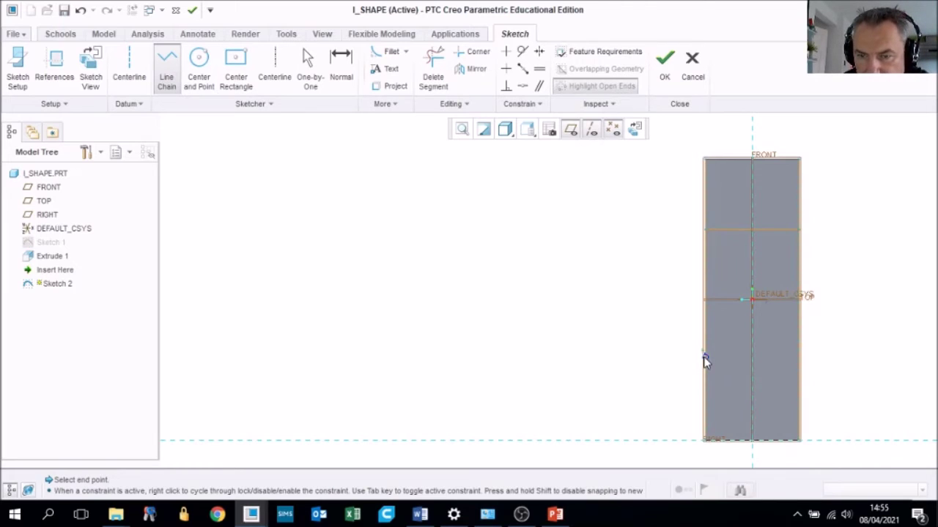
pyautogui.click(800, 358)
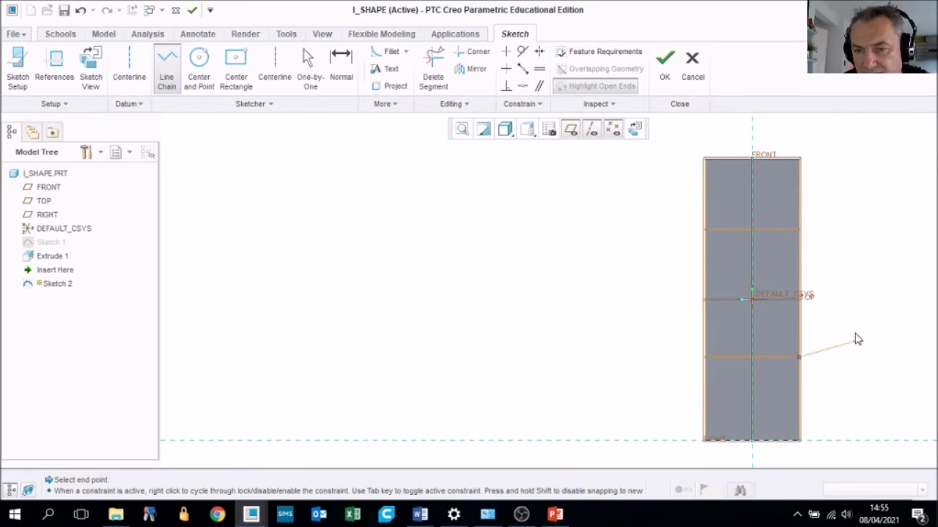
pyautogui.middleClick(885, 296)
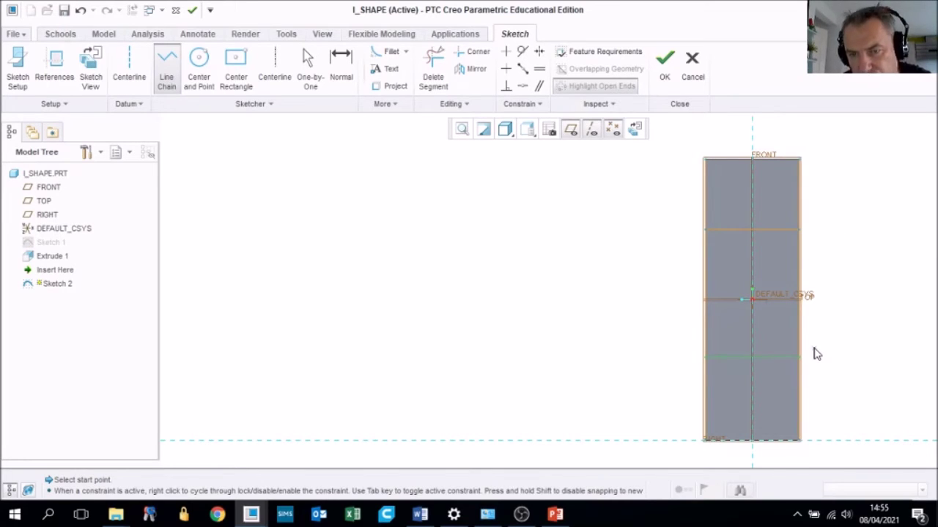
# Trim the projected edges above the upper line and below the lower line with Delete Segment, leaving a closed central rectangle
pyautogui.click(435, 76)
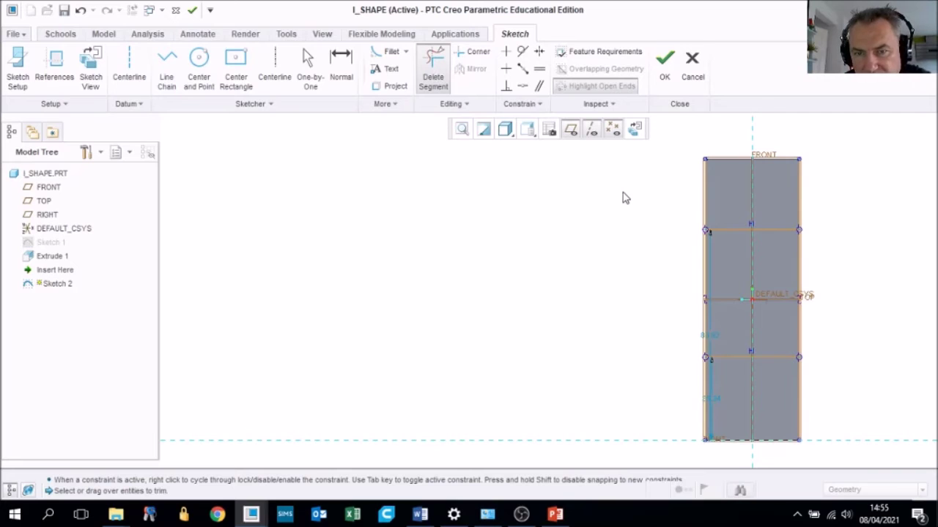
pyautogui.moveTo(624, 198)
pyautogui.mouseDown()
pyautogui.moveTo(642, 185)
pyautogui.moveTo(652, 196)
pyautogui.moveTo(708, 194)
pyautogui.mouseUp()
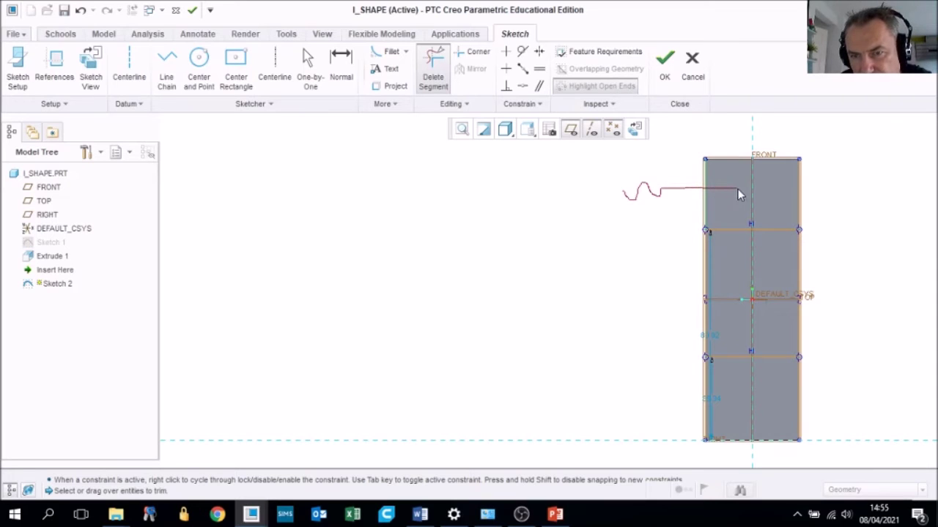
pyautogui.moveTo(783, 190); pyautogui.dragTo(847, 195)
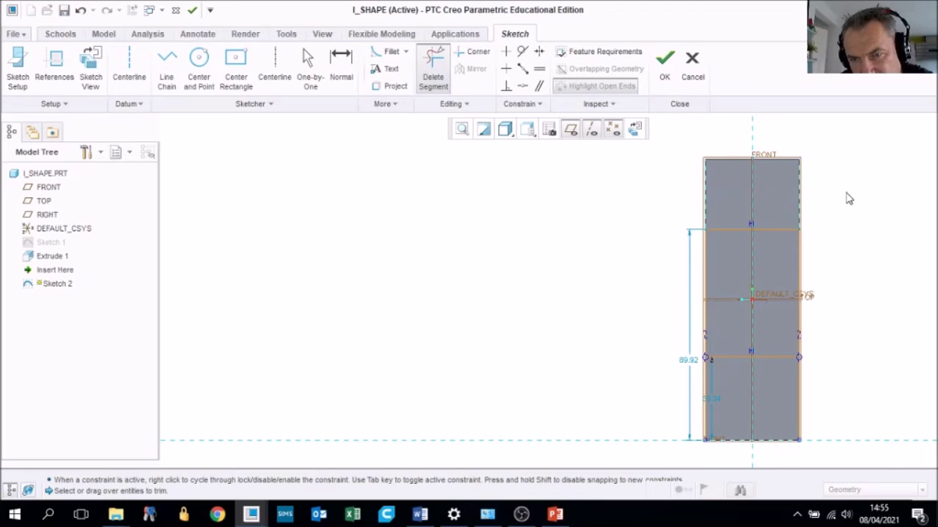
pyautogui.moveTo(860, 346)
pyautogui.mouseDown()
pyautogui.moveTo(862, 362)
pyautogui.moveTo(847, 374)
pyautogui.moveTo(786, 397)
pyautogui.mouseUp()
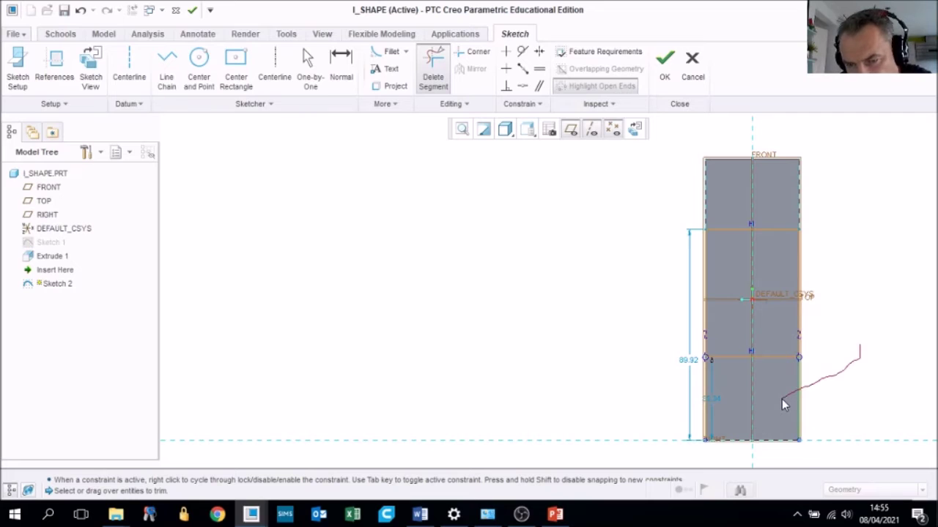
pyautogui.moveTo(782, 399); pyautogui.dragTo(781, 398)
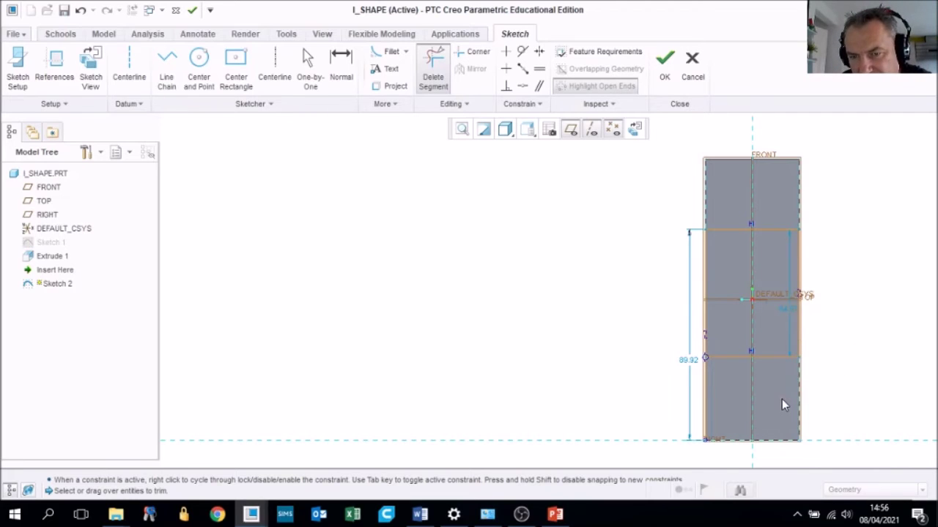
pyautogui.moveTo(712, 407); pyautogui.dragTo(663, 398)
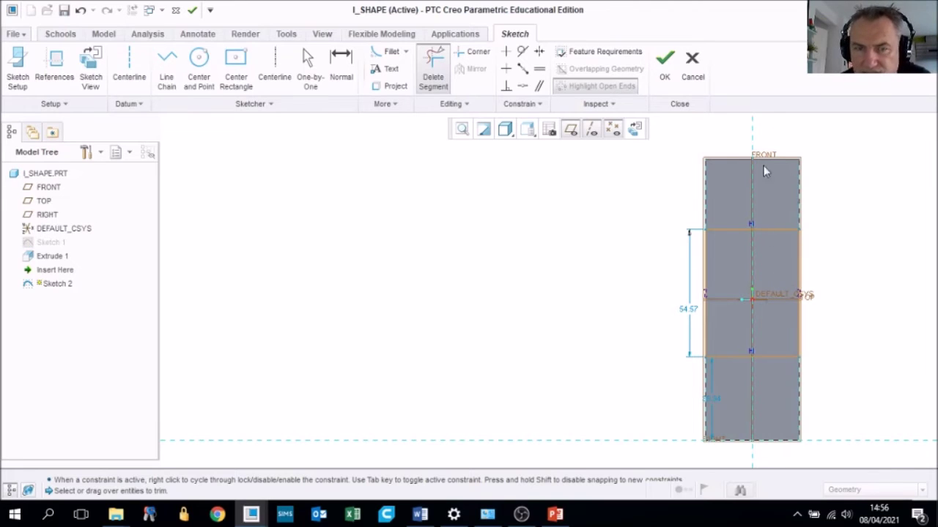
# Set the vertical distance between the two horizontal sketch lines to 60
pyautogui.click(340, 64)
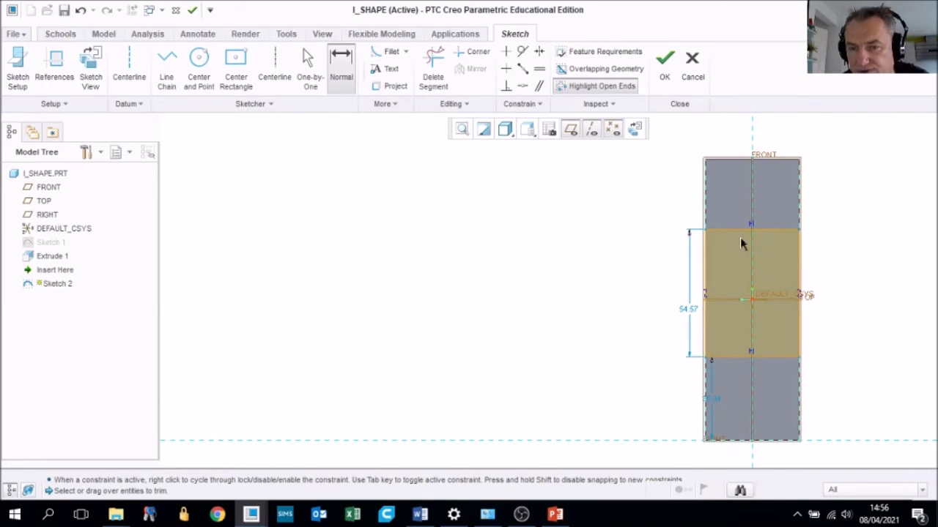
pyautogui.doubleClick(688, 313)
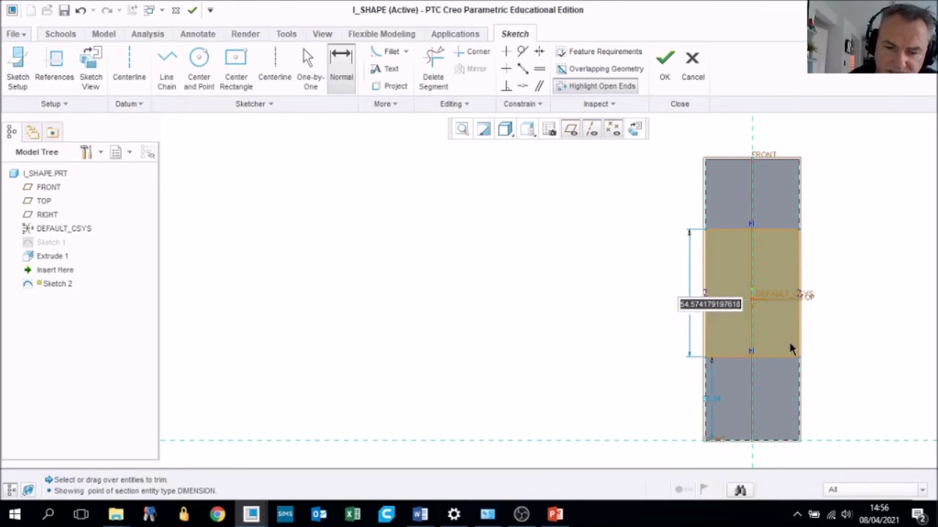
pyautogui.write('60')
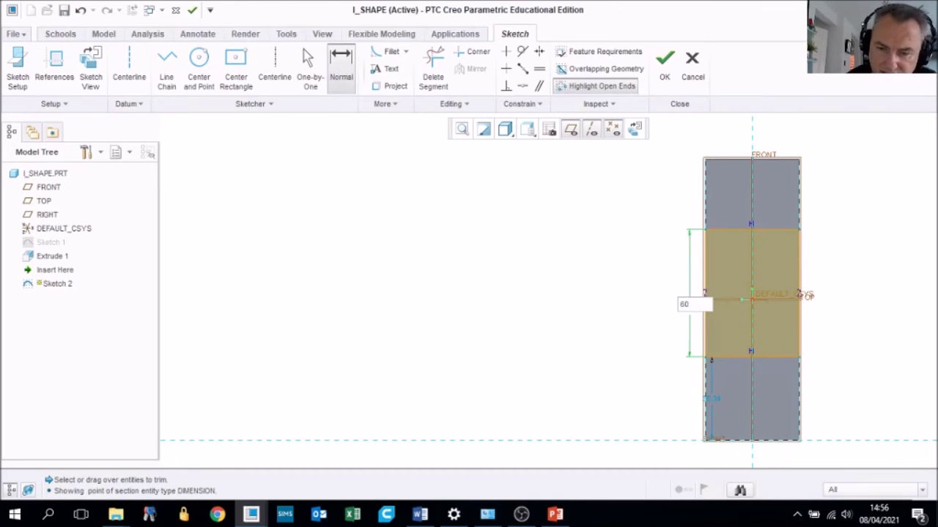
pyautogui.press('Return')
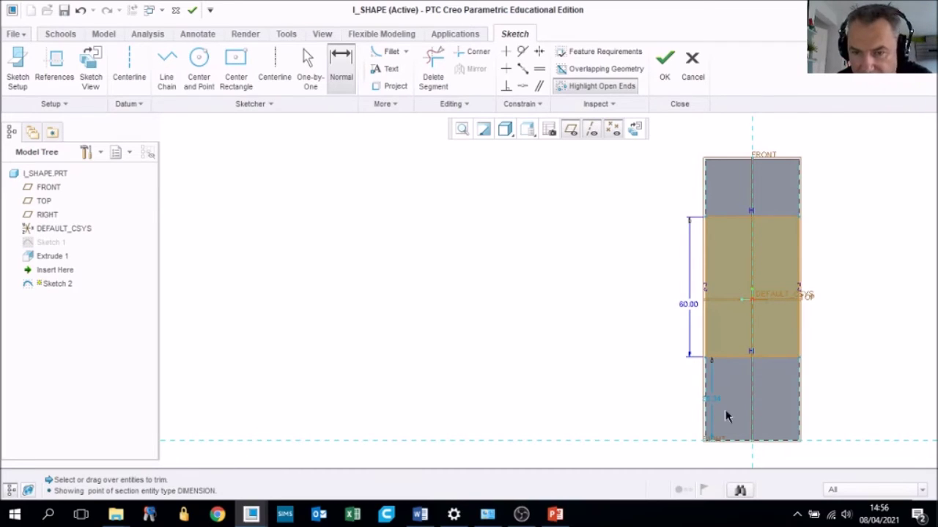
# Set the distance from the block's bottom edge to the lower sketch line to 30
pyautogui.scroll(2, 718, 404)
pyautogui.scroll(-3, 718, 405)
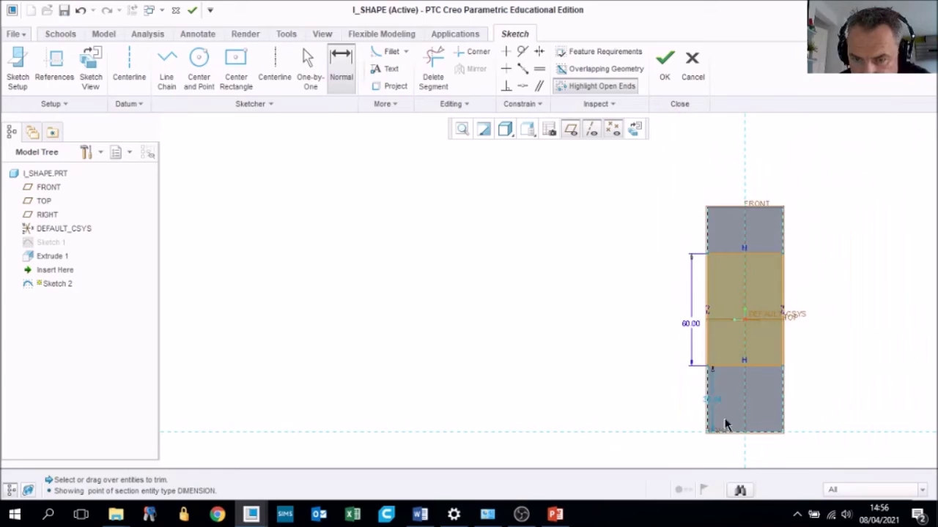
pyautogui.scroll(2, 723, 422)
pyautogui.scroll(-1, 810, 304)
pyautogui.scroll(-1, 812, 302)
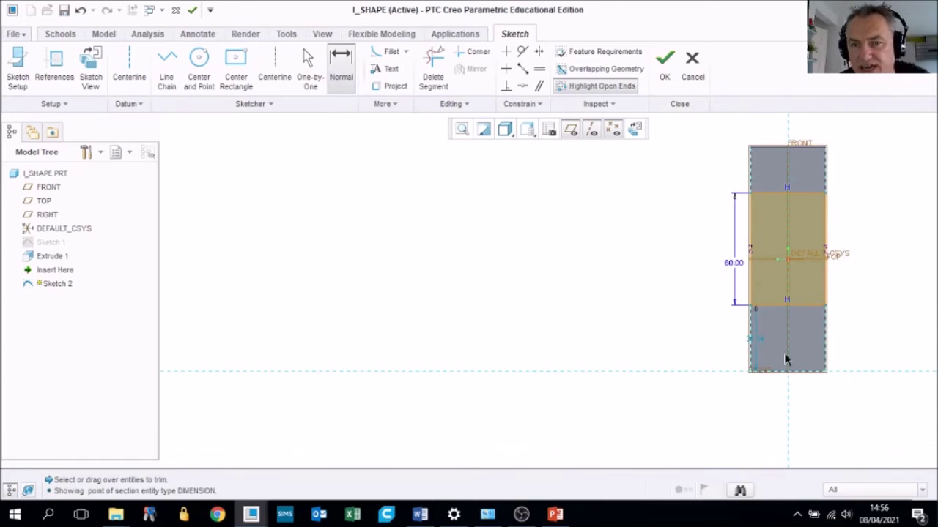
pyautogui.scroll(2, 804, 282)
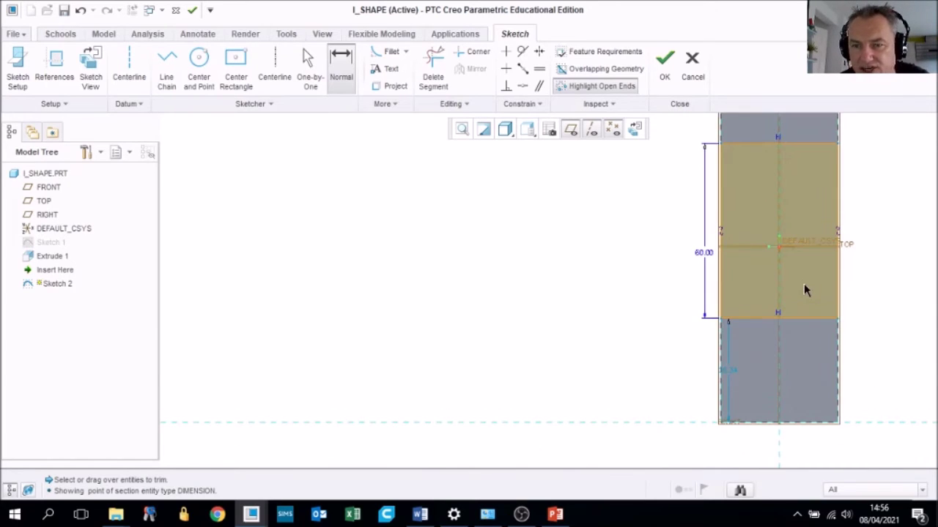
pyautogui.doubleClick(729, 370)
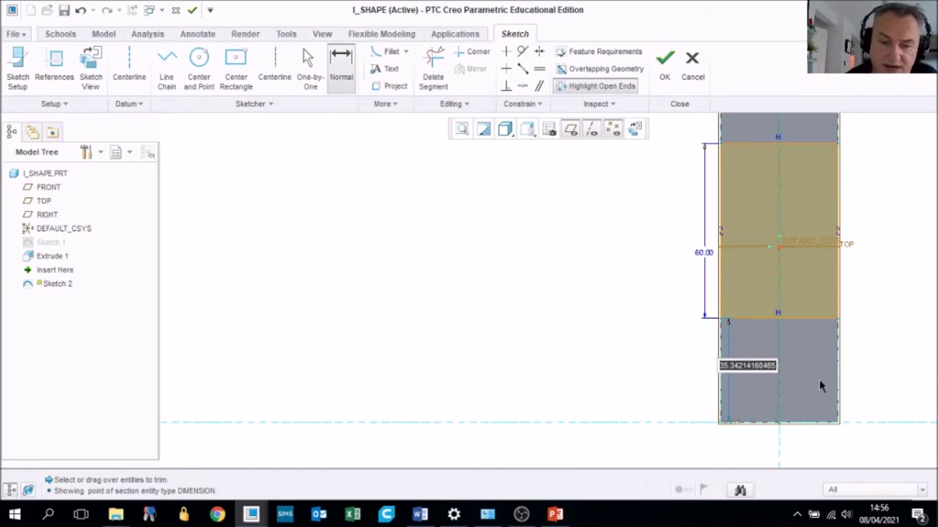
pyautogui.write('30')
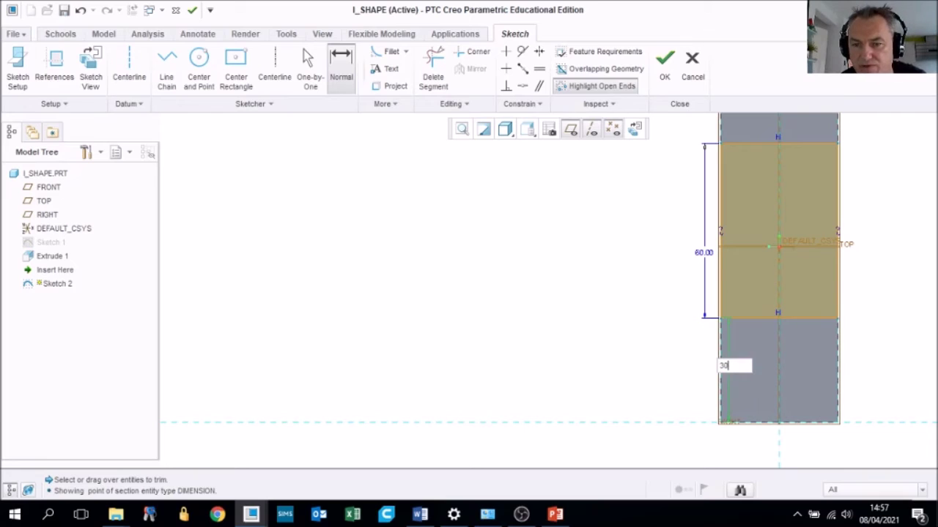
pyautogui.press('Return')
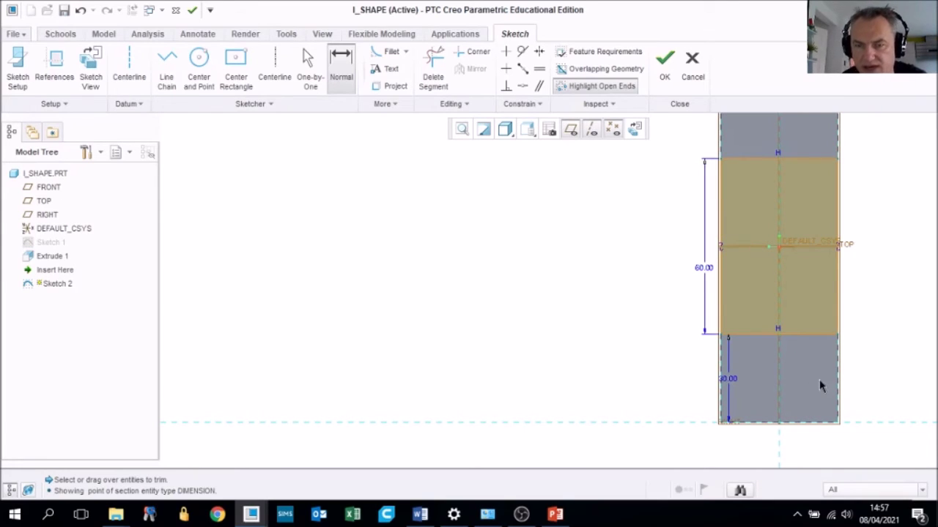
# Finish the sketch and extrude its rectangle inward as a cut about 28.5 deep into the block
pyautogui.scroll(-1, 801, 342)
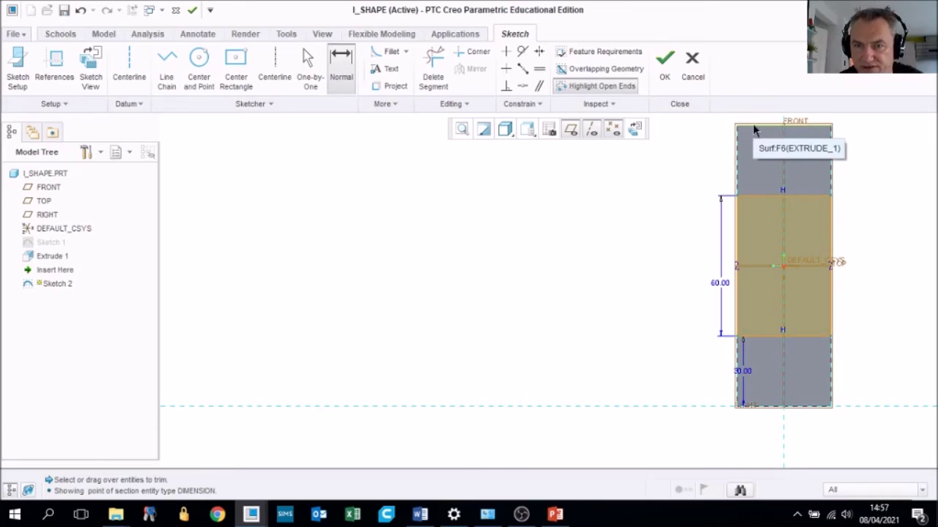
pyautogui.click(665, 65)
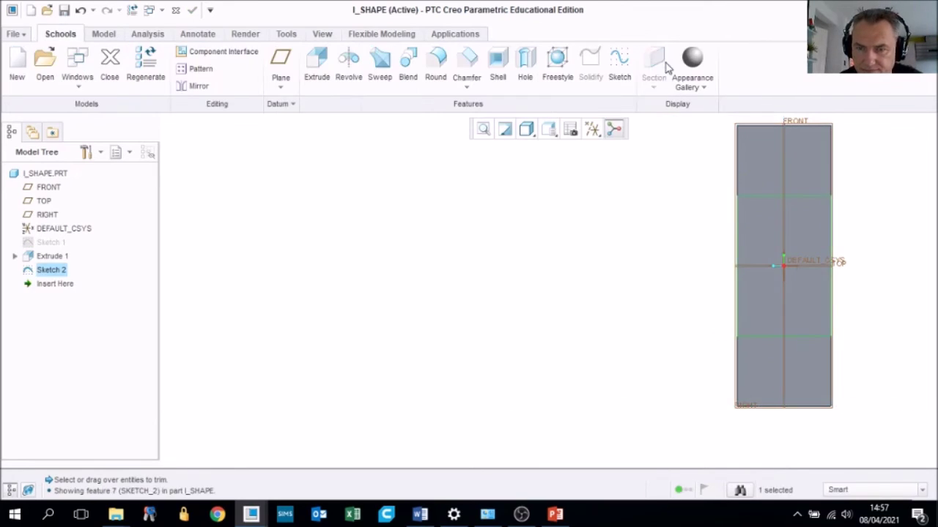
pyautogui.moveTo(763, 252); pyautogui.dragTo(874, 255, button='middle')
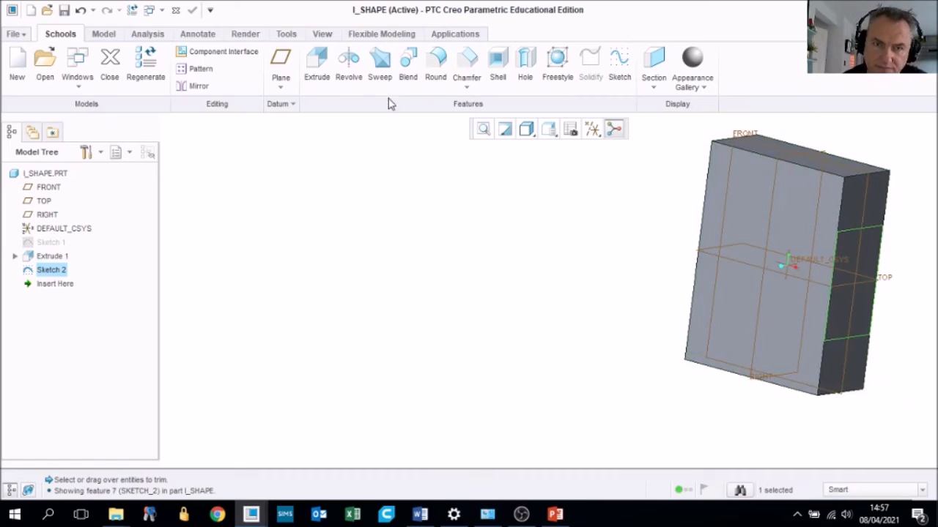
pyautogui.click(315, 60)
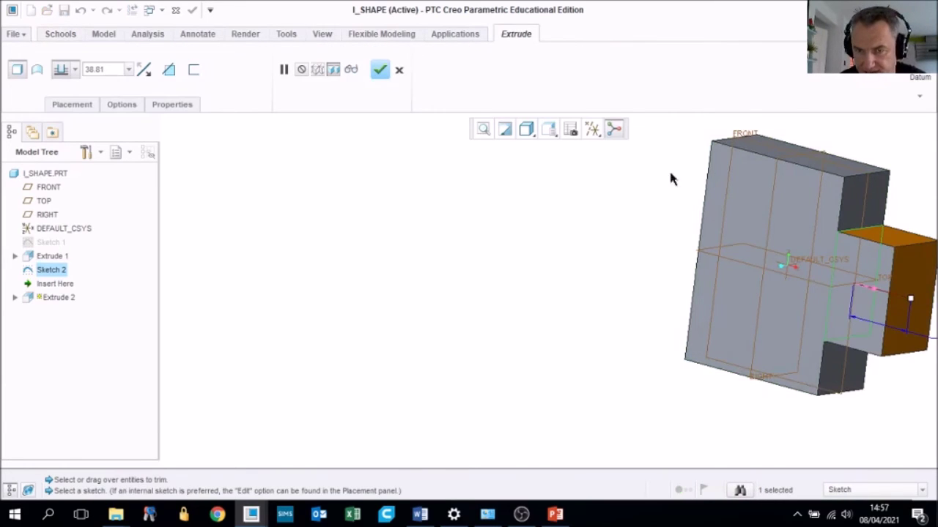
pyautogui.click(480, 129)
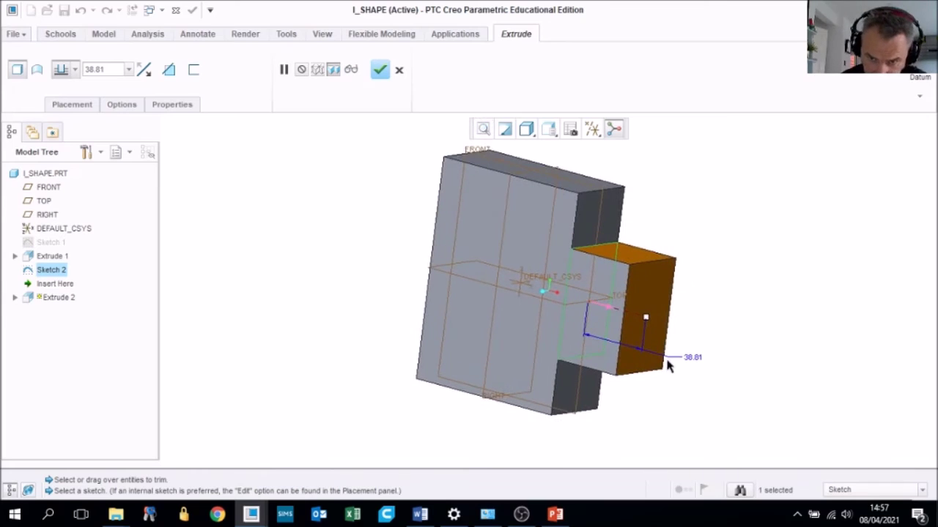
pyautogui.moveTo(645, 317); pyautogui.dragTo(552, 279)
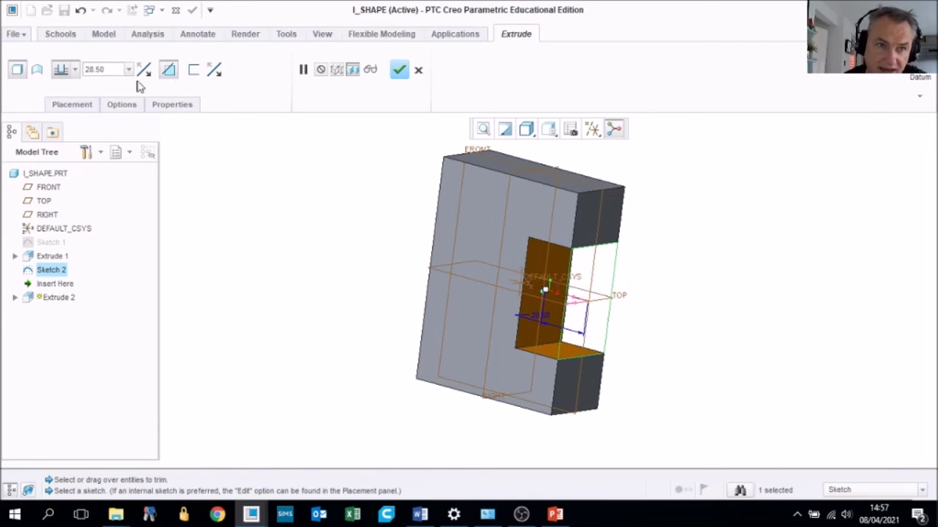
# Set the cut's depth to 30 and complete the extrude
pyautogui.doubleClick(107, 70)
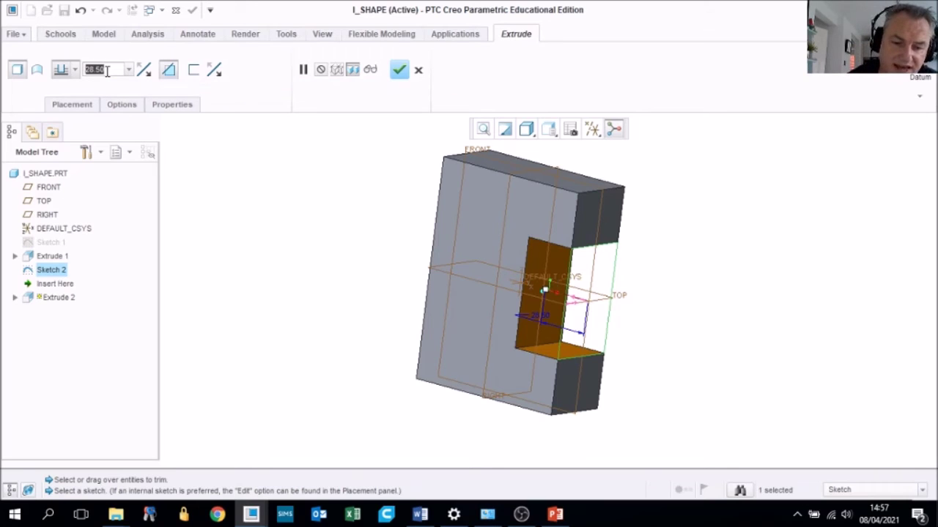
pyautogui.write('30')
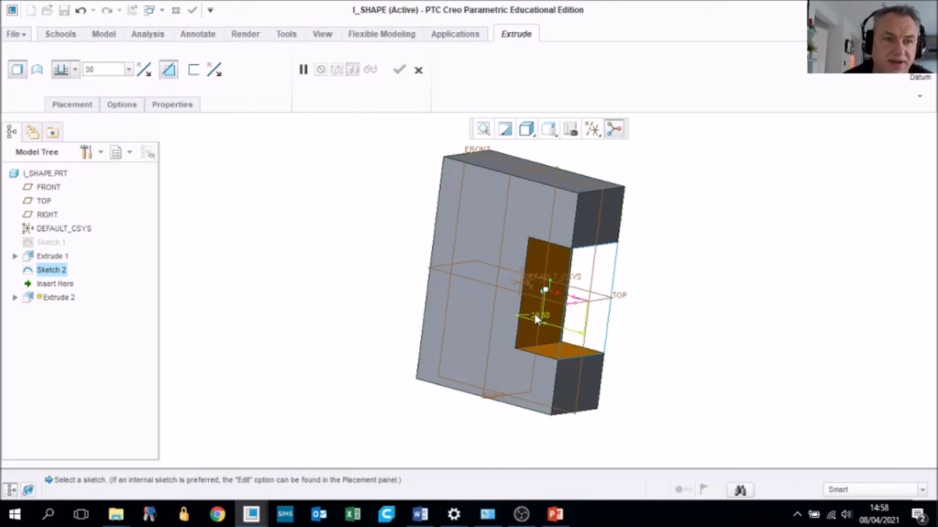
pyautogui.press('Return')
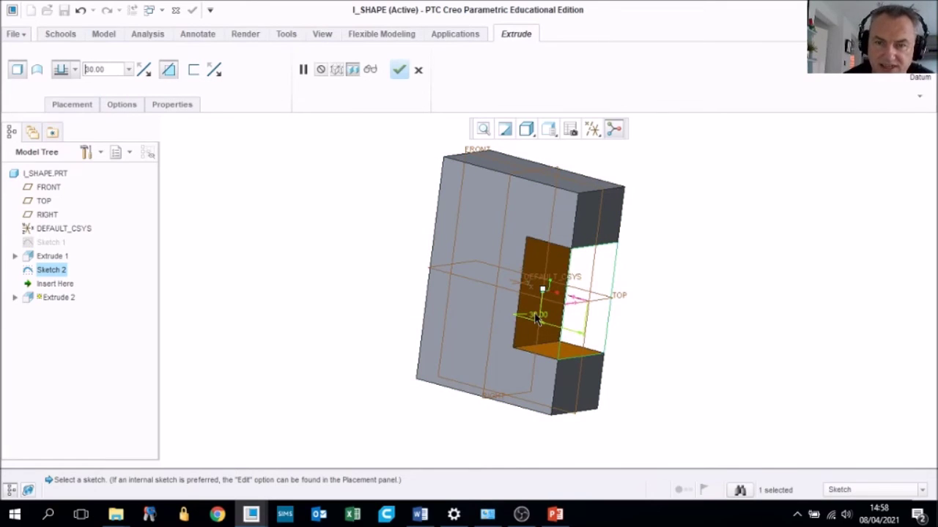
pyautogui.click(399, 71)
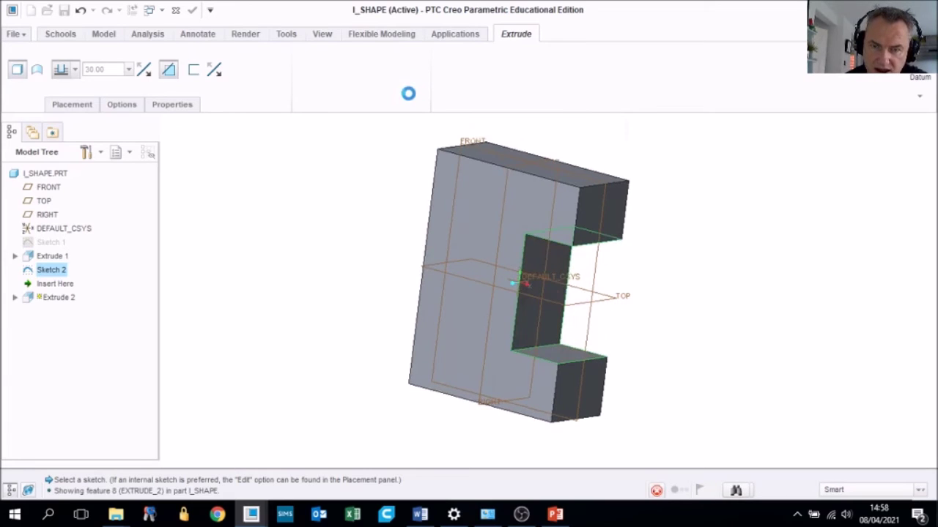
# Start a new sketch on the block's uncut side face, opposite the notch
pyautogui.moveTo(548, 318); pyautogui.dragTo(549, 293, button='middle')
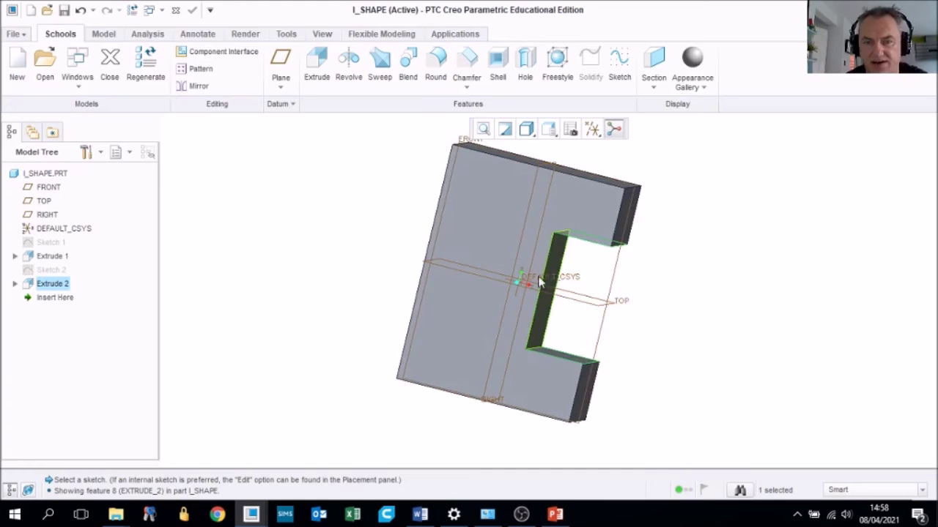
pyautogui.moveTo(462, 236)
pyautogui.mouseDown(button='middle')
pyautogui.moveTo(446, 232)
pyautogui.moveTo(479, 229)
pyautogui.moveTo(560, 266)
pyautogui.mouseUp(button='middle')
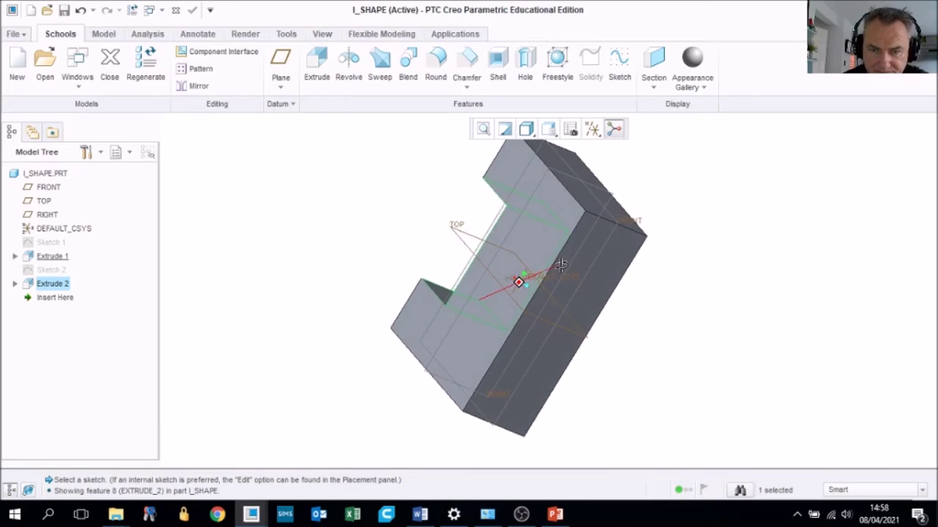
pyautogui.click(594, 235)
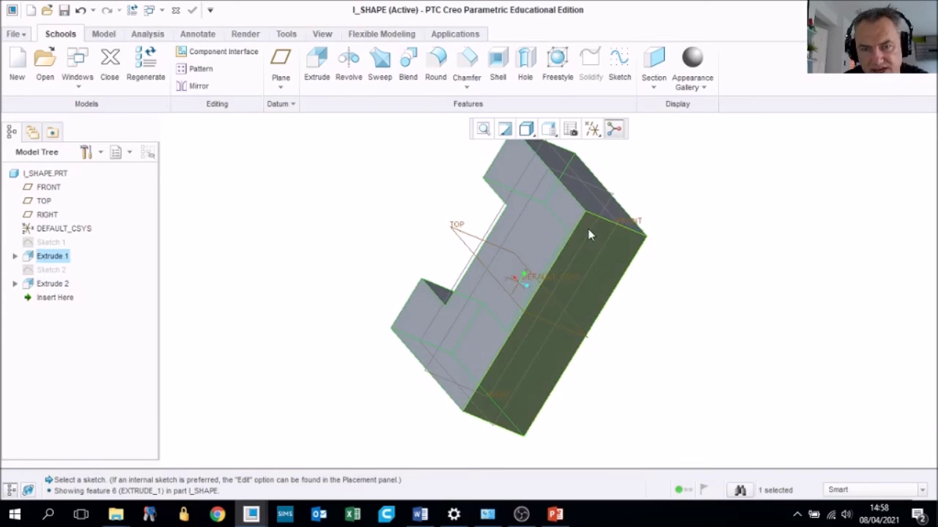
pyautogui.click(588, 231)
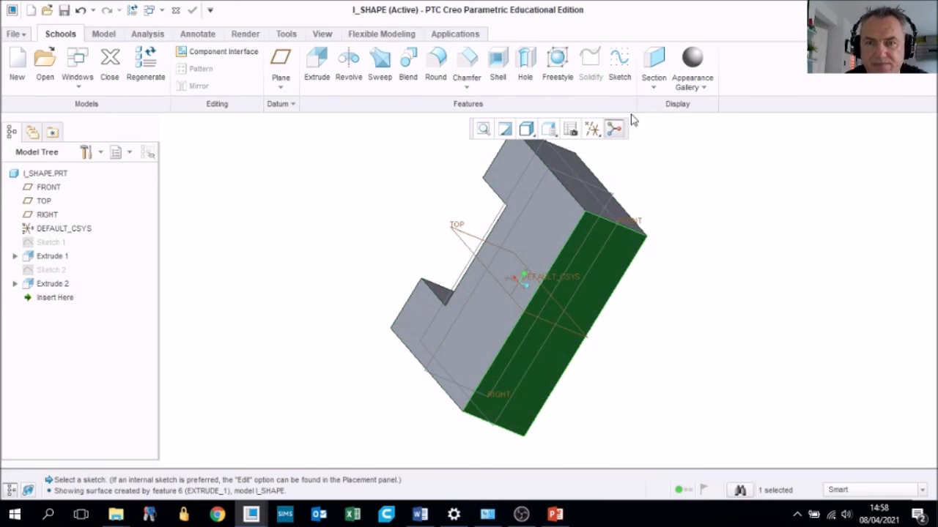
pyautogui.click(619, 63)
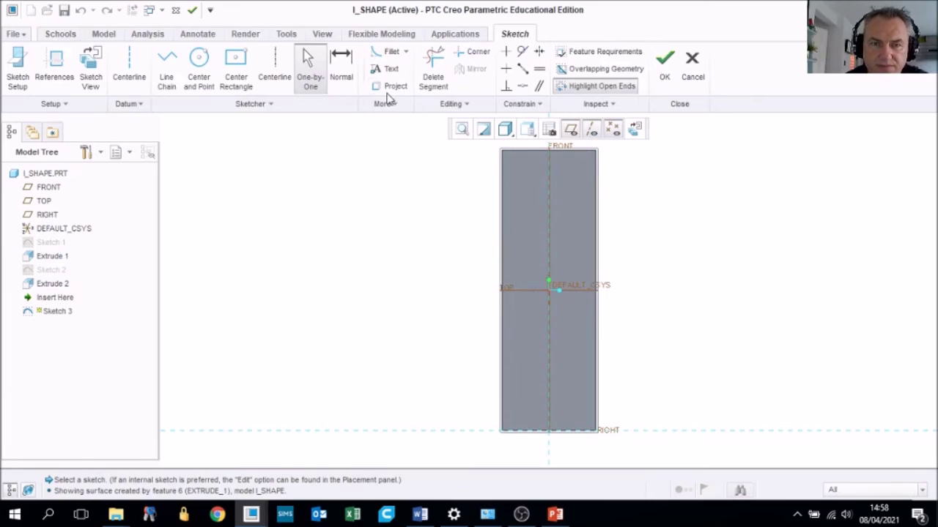
# Project the face's two long vertical edges into the sketch
pyautogui.click(391, 86)
pyautogui.click(501, 236)
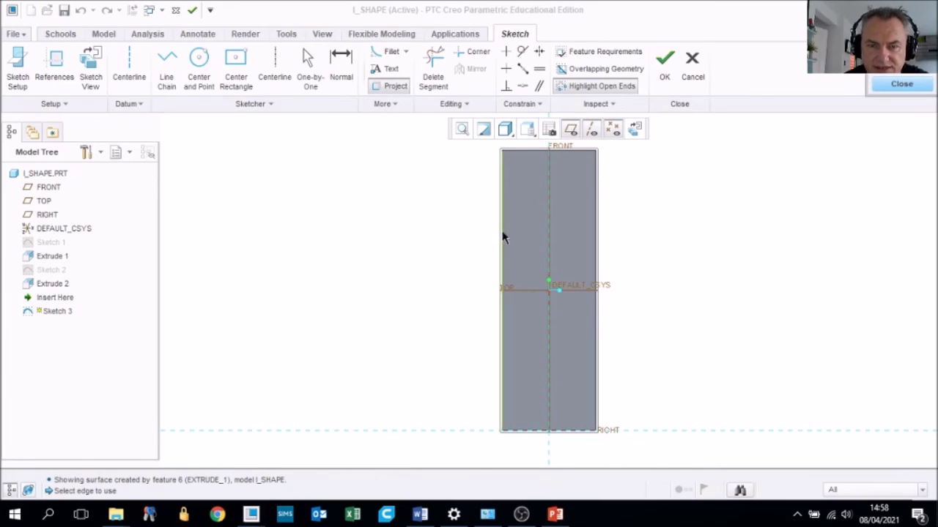
pyautogui.click(596, 256)
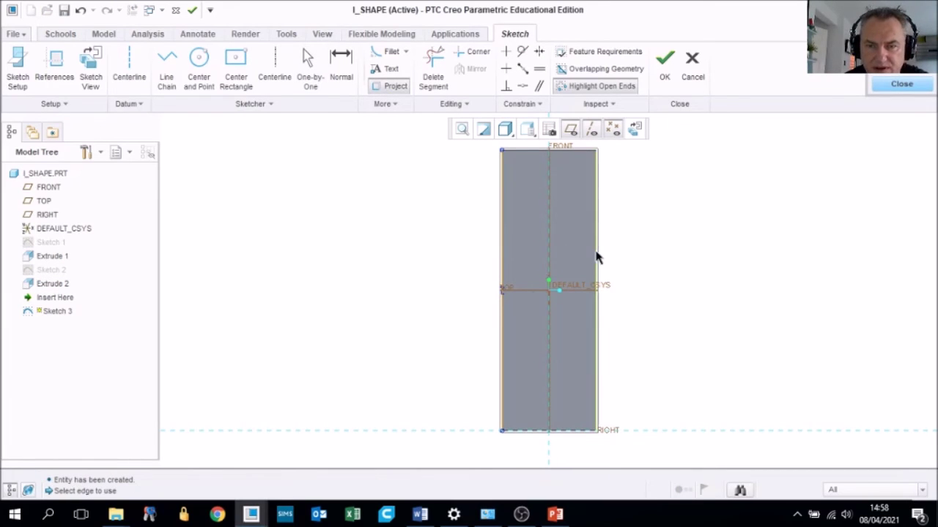
pyautogui.click(596, 257)
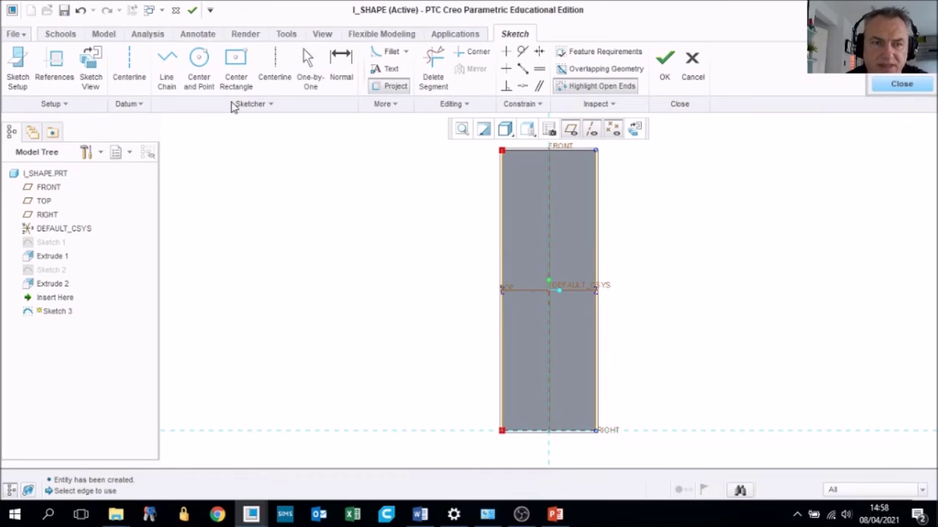
# Draw a horizontal line between the projected edges, about 30 below the face's top edge, and end the line chain
pyautogui.click(167, 70)
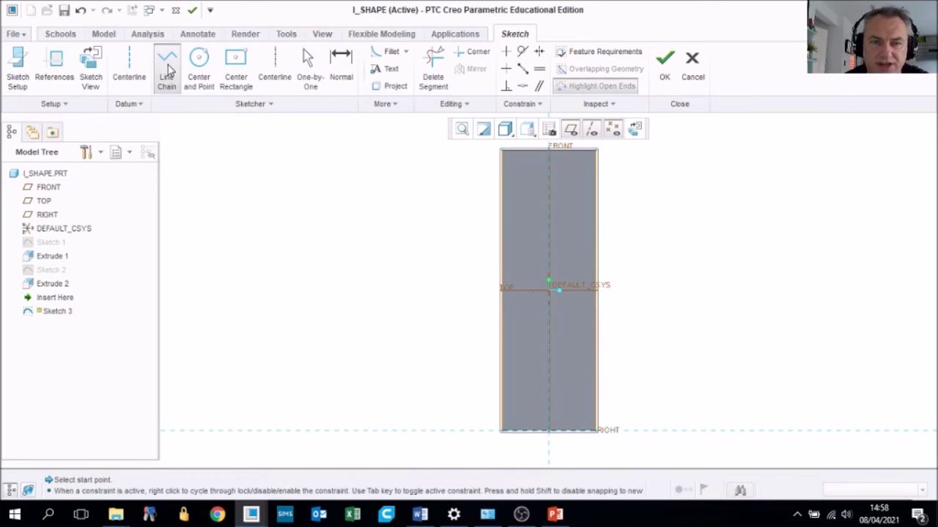
pyautogui.click(502, 219)
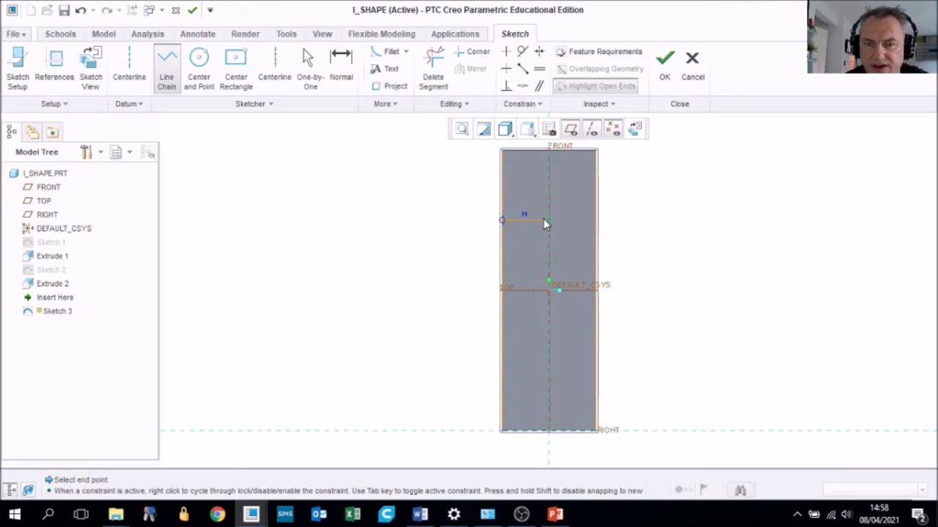
pyautogui.click(597, 221)
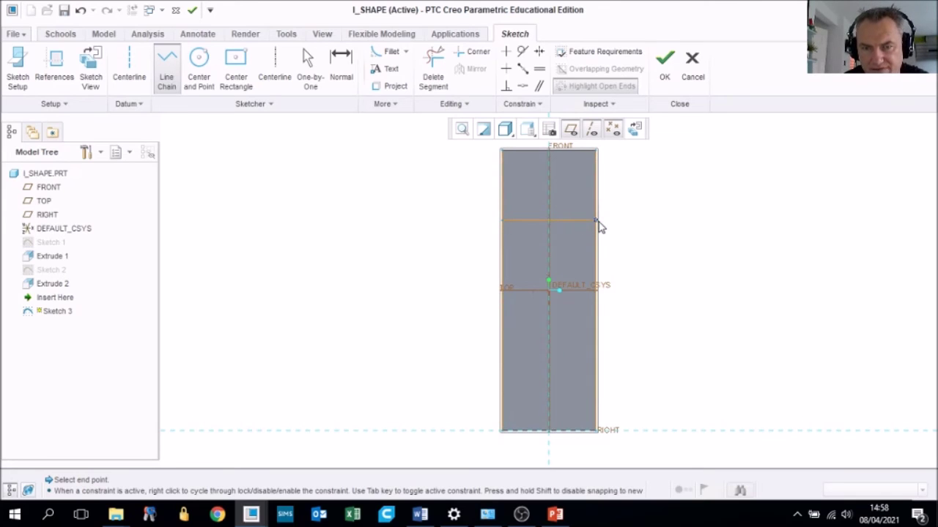
pyautogui.middleClick(656, 183)
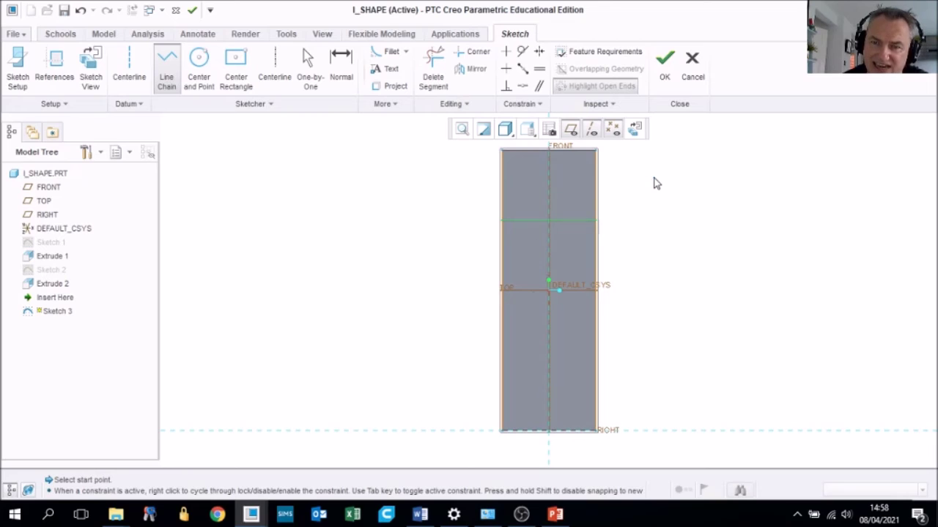
# Draw a second horizontal line between the projected edges, about 28 above the face's bottom edge, and end the chain
pyautogui.click(167, 69)
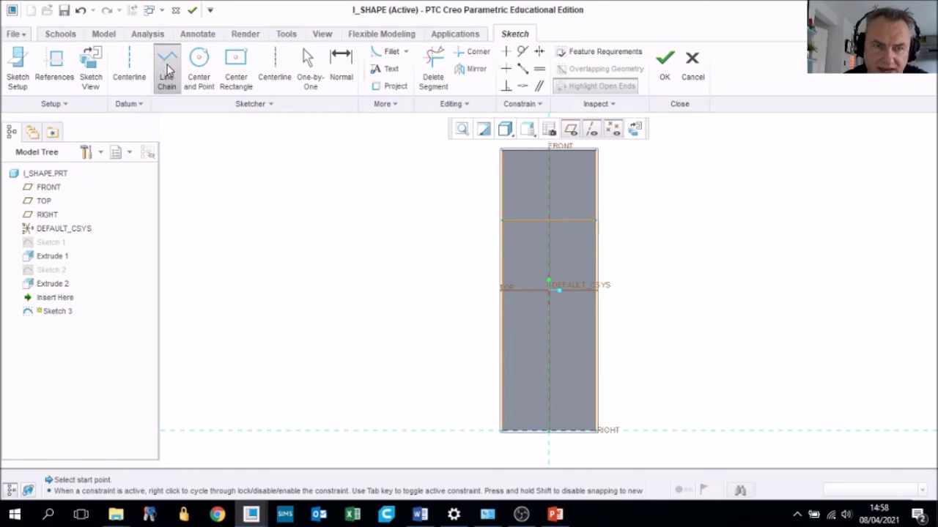
pyautogui.click(501, 364)
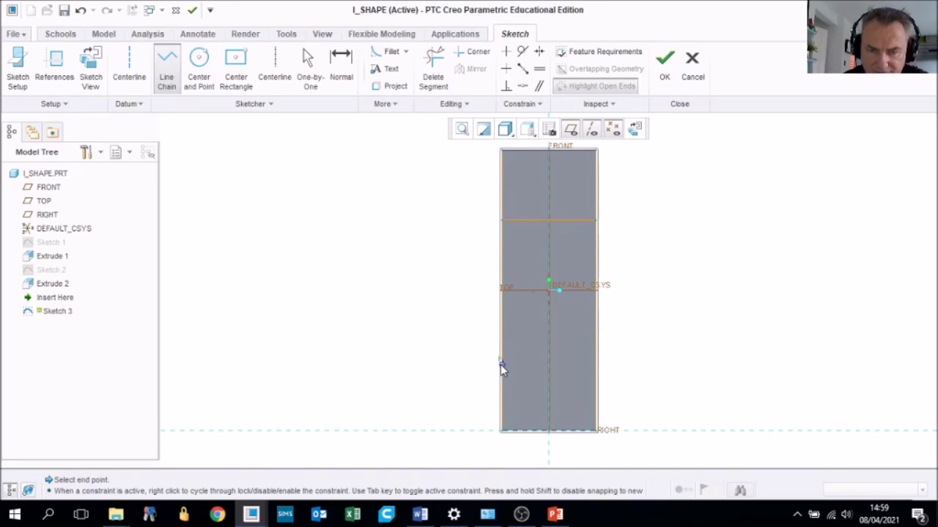
pyautogui.click(596, 365)
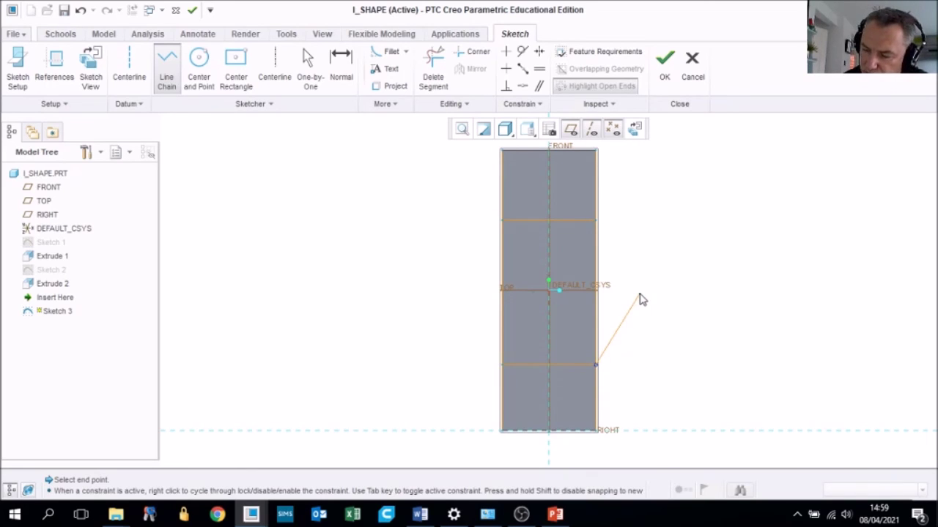
pyautogui.middleClick(639, 299)
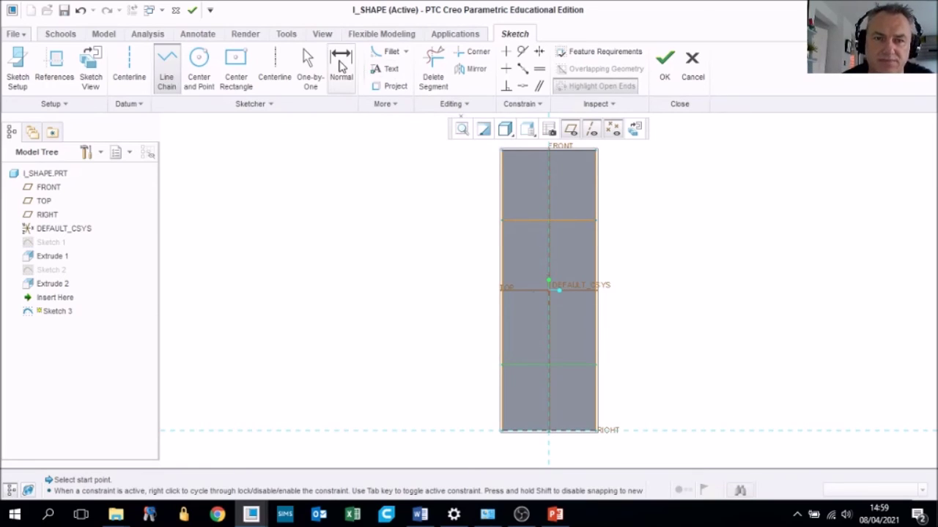
# Trim the projected edges above the upper line and below the lower line with Delete Segment, leaving a closed rectangle
pyautogui.click(434, 68)
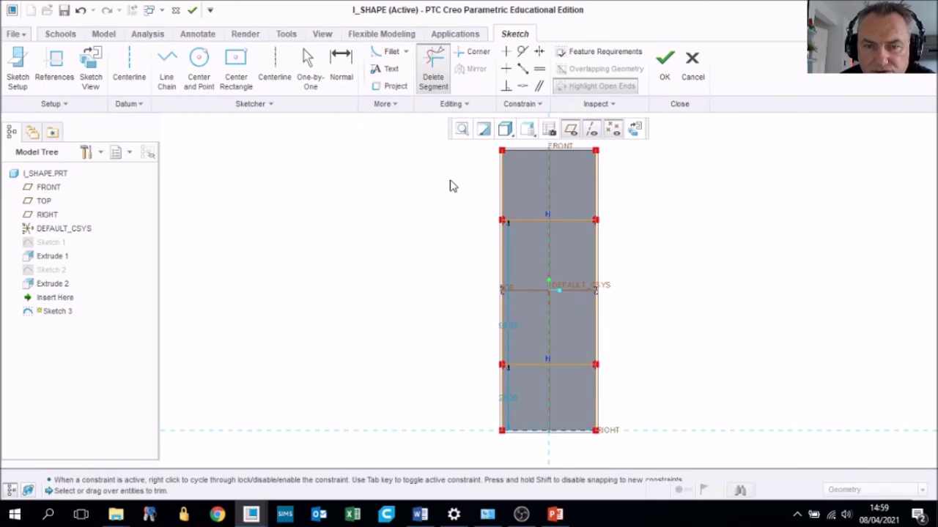
pyautogui.moveTo(437, 184); pyautogui.dragTo(642, 183)
pyautogui.moveTo(452, 388); pyautogui.dragTo(584, 403)
pyautogui.moveTo(665, 404); pyautogui.dragTo(664, 403)
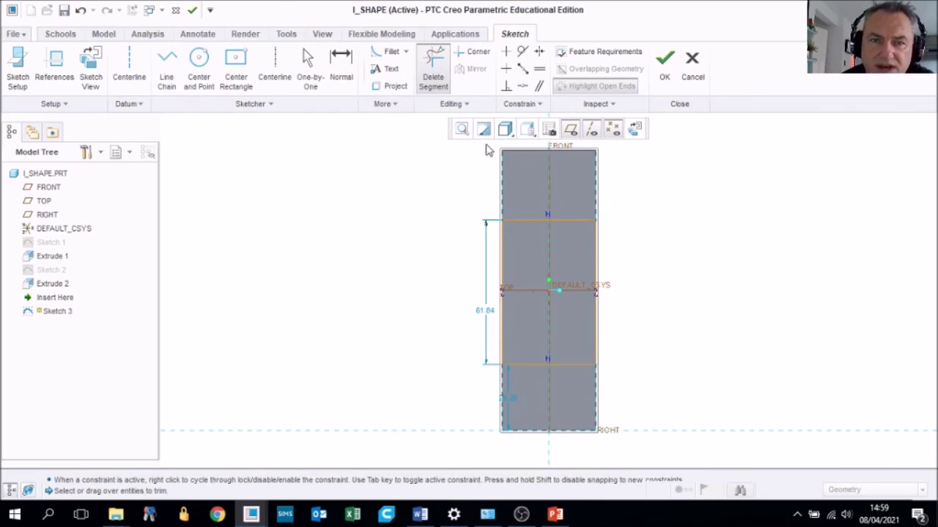
# Set the vertical distance between the two horizontal lines of this sketch to 60
pyautogui.click(342, 63)
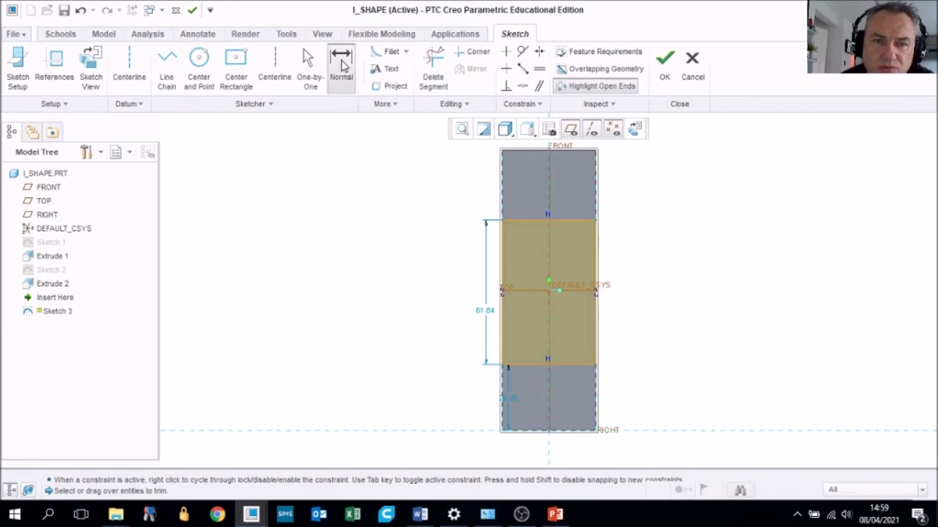
pyautogui.doubleClick(484, 314)
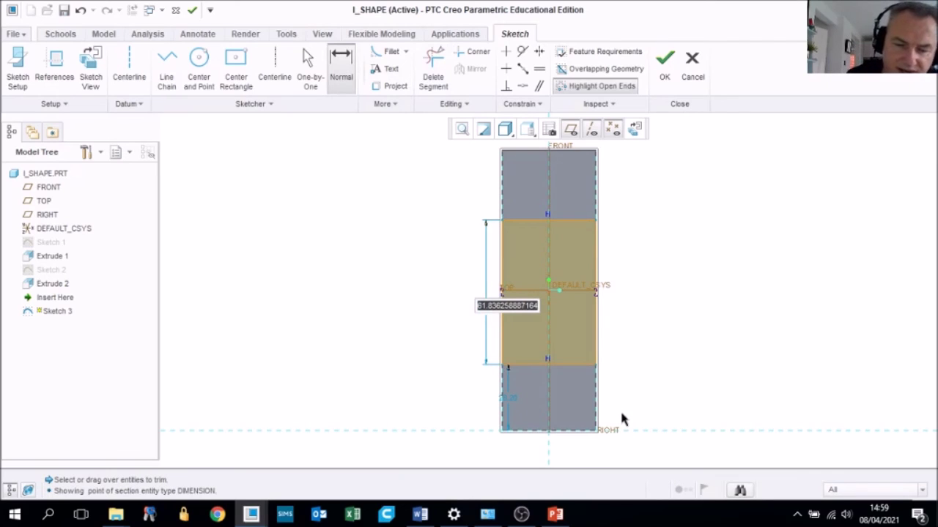
pyautogui.write('6')
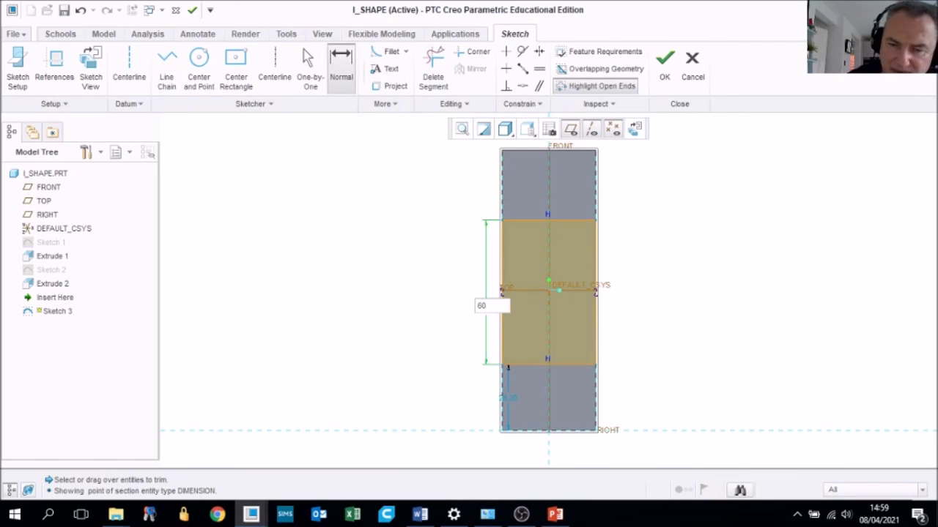
pyautogui.write('0')
pyautogui.press('Return')
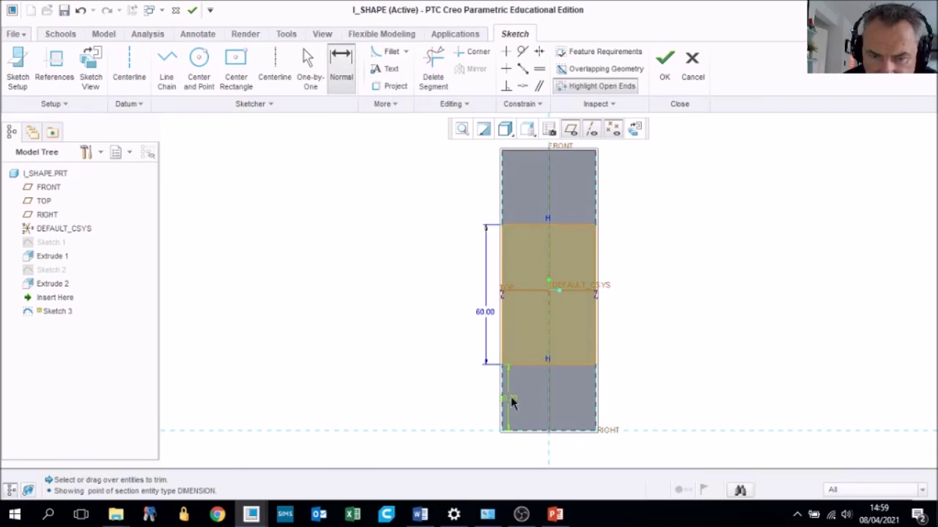
# Set the distance from the face's bottom edge to the lower sketch line to 3
pyautogui.doubleClick(511, 397)
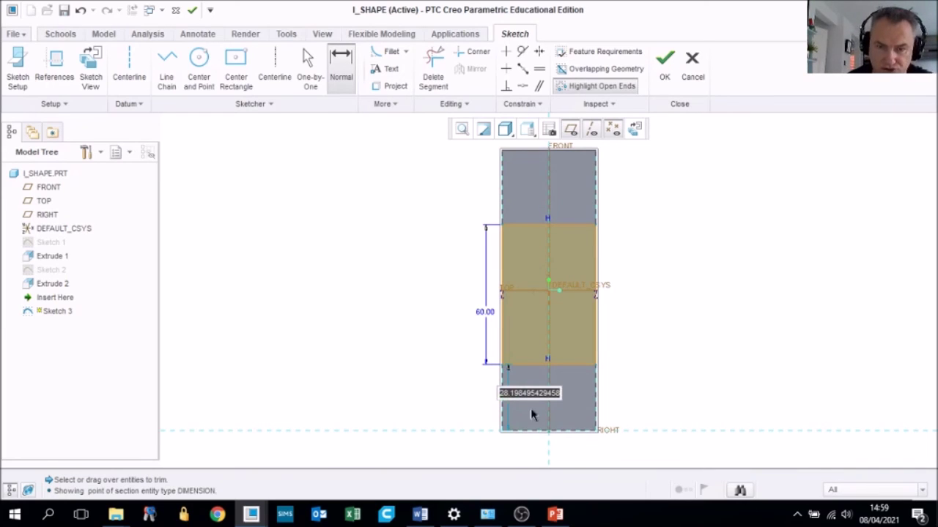
pyautogui.write('3')
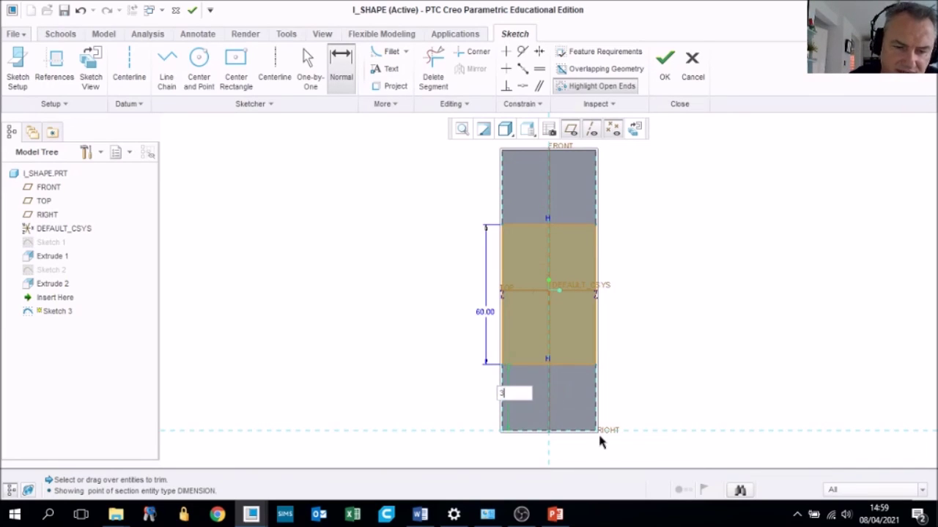
pyautogui.press('Return')
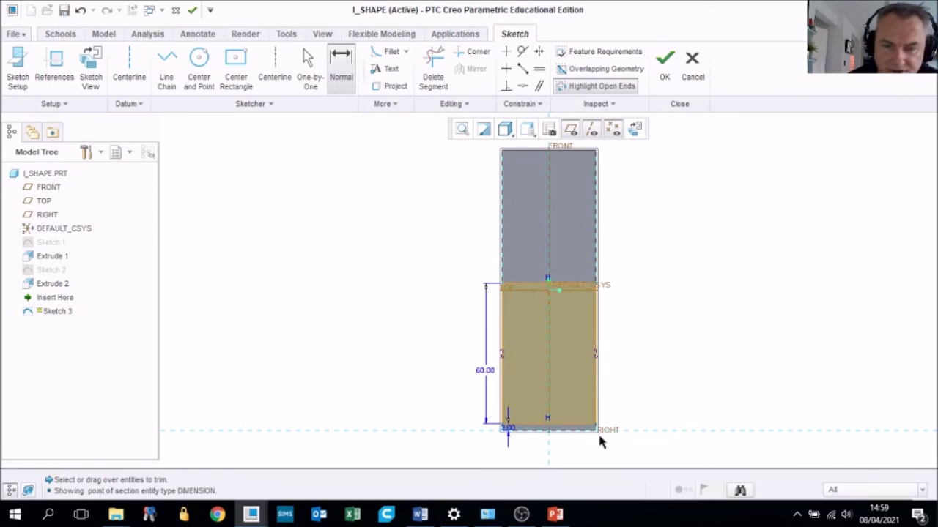
# Set the distance from the face's bottom edge to the lower sketch line to 30 and finish the sketch
pyautogui.doubleClick(509, 432)
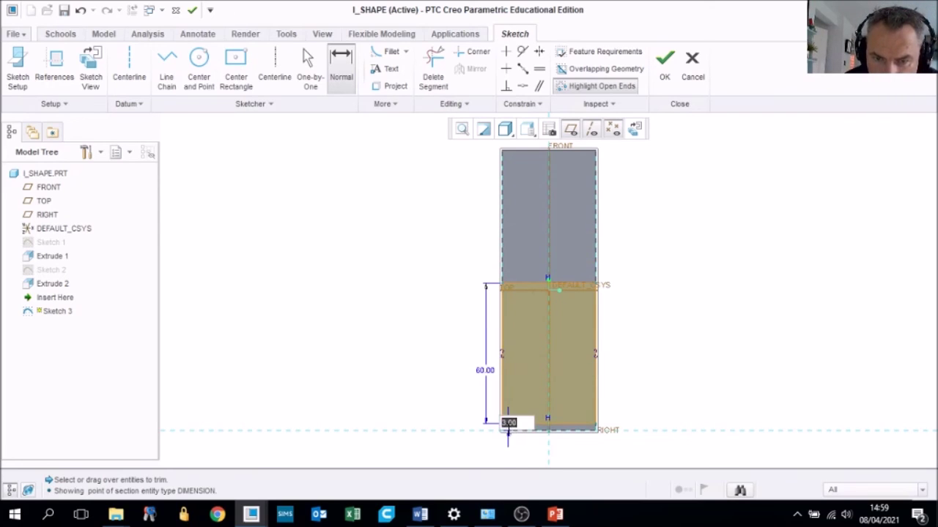
pyautogui.write('3')
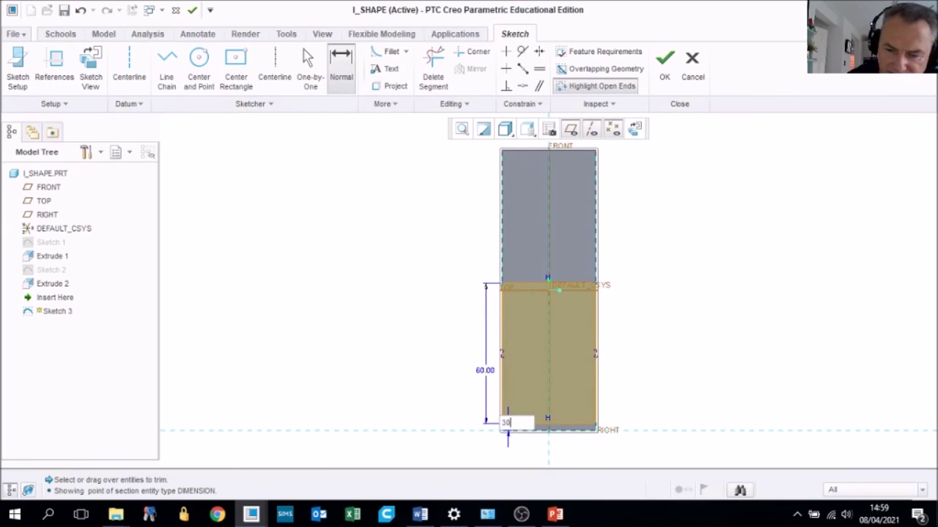
pyautogui.press('Return')
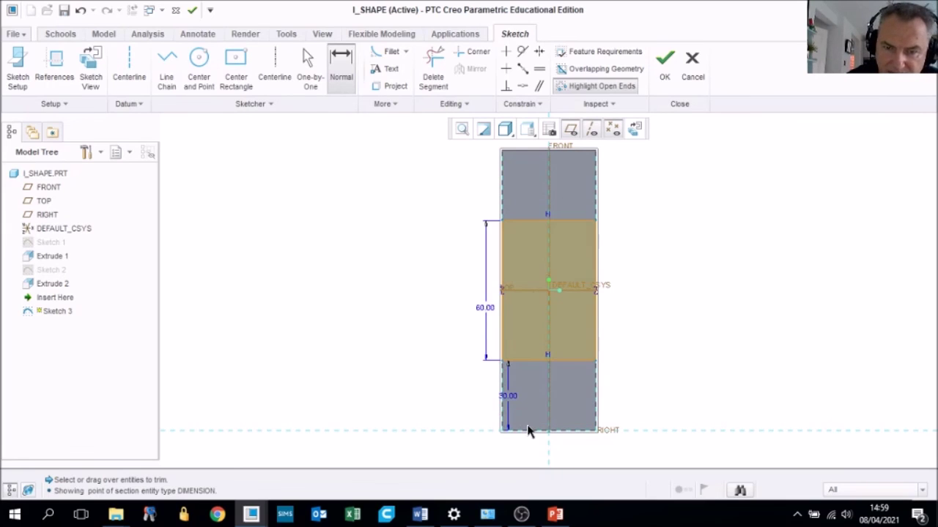
pyautogui.click(665, 65)
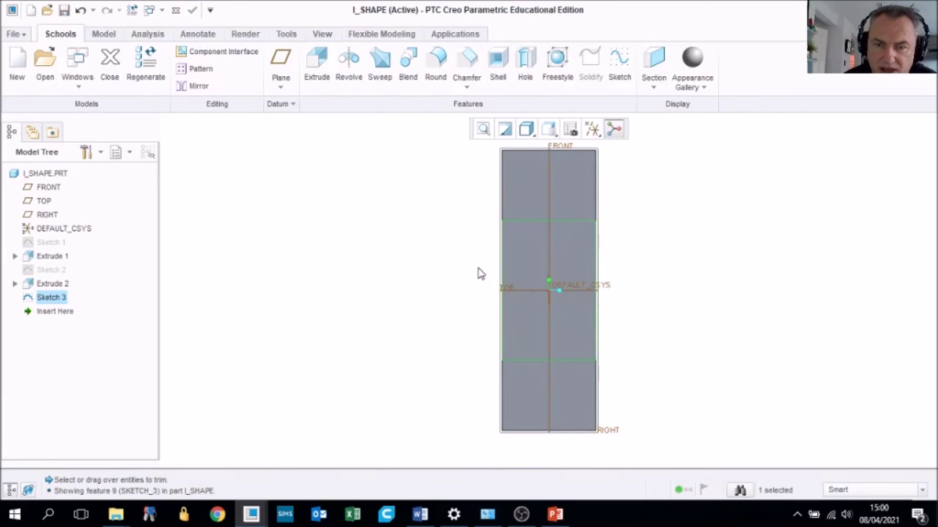
# Extrude the finished rectangle sketch into the block as a material-removing cut about 35.5 deep
pyautogui.hotkey('ctrl', 'd')
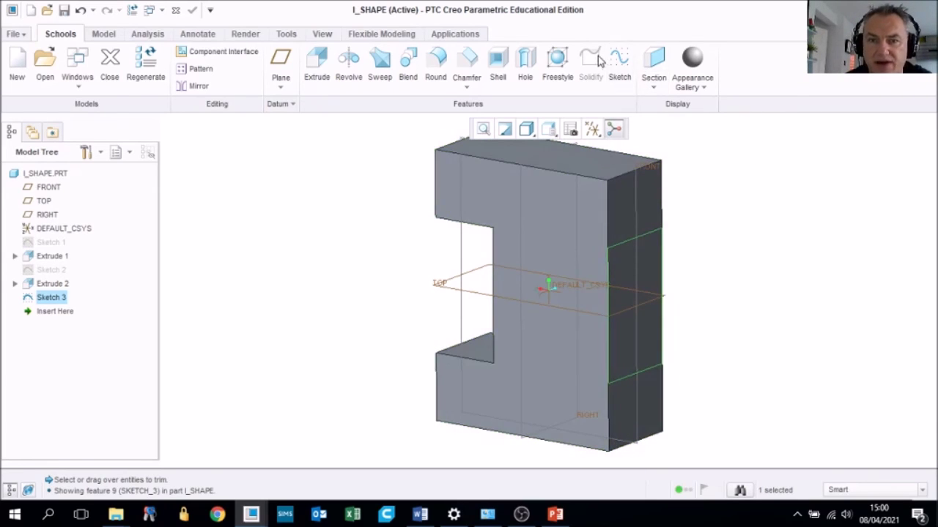
pyautogui.click(317, 68)
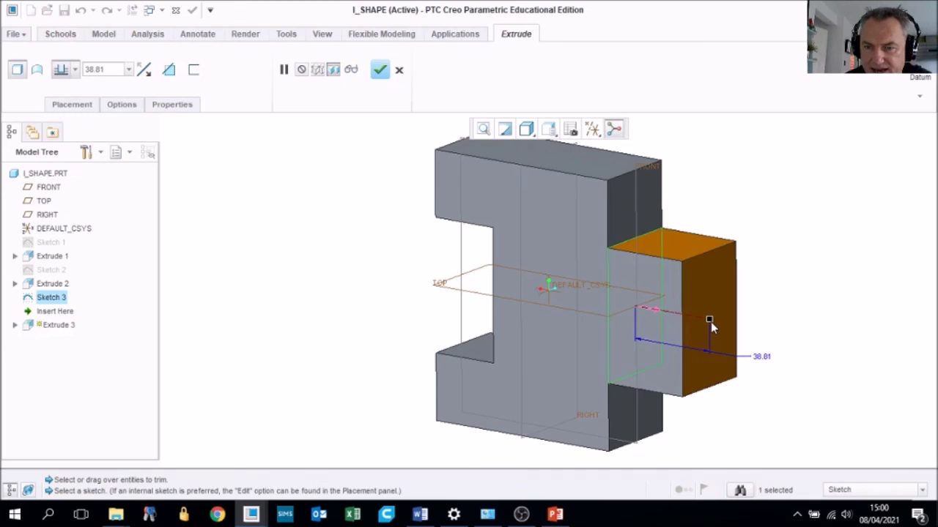
pyautogui.moveTo(711, 322)
pyautogui.mouseDown()
pyautogui.moveTo(836, 340)
pyautogui.moveTo(642, 317)
pyautogui.moveTo(570, 292)
pyautogui.mouseUp()
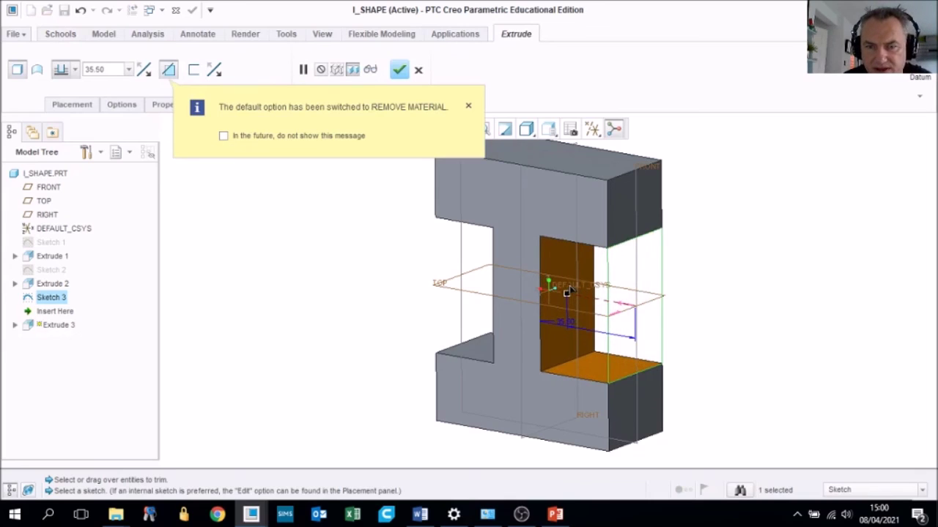
# Set the second notch's cut depth to 3
pyautogui.scroll(-4, 578, 330)
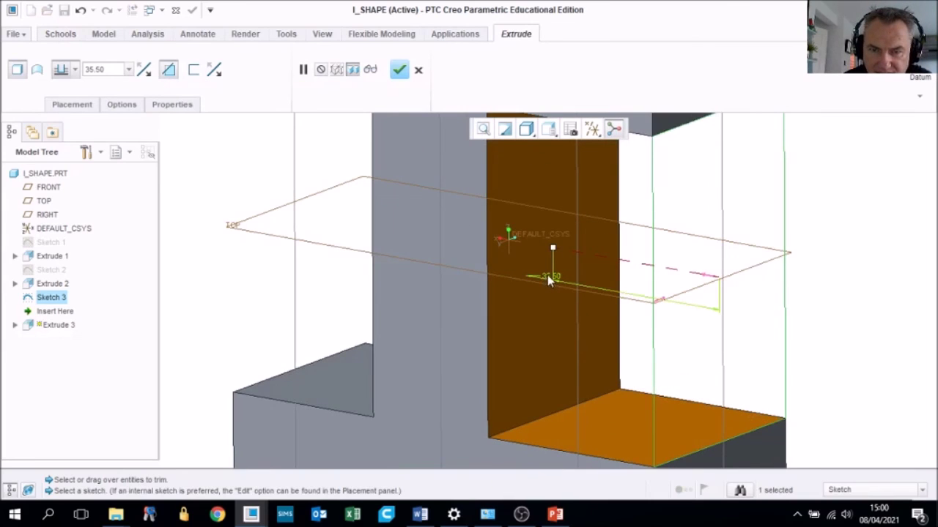
pyautogui.doubleClick(550, 277)
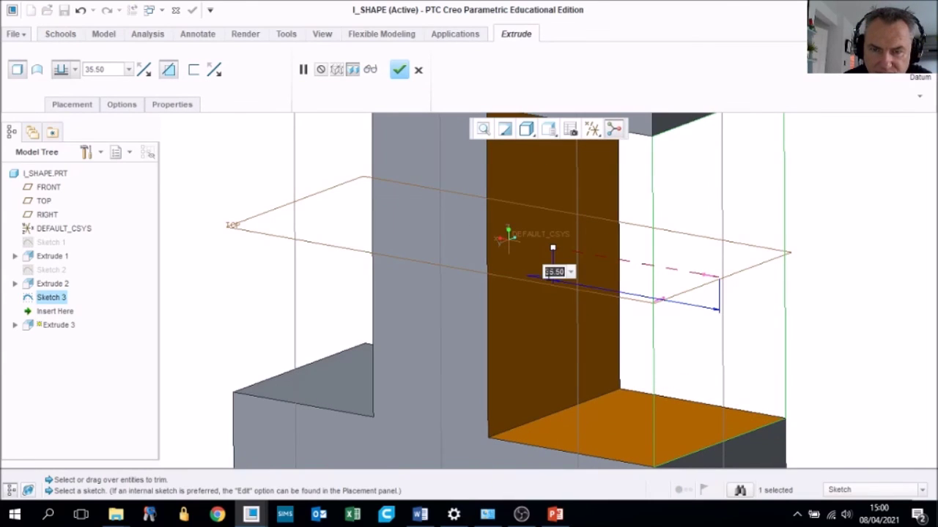
pyautogui.doubleClick(109, 71)
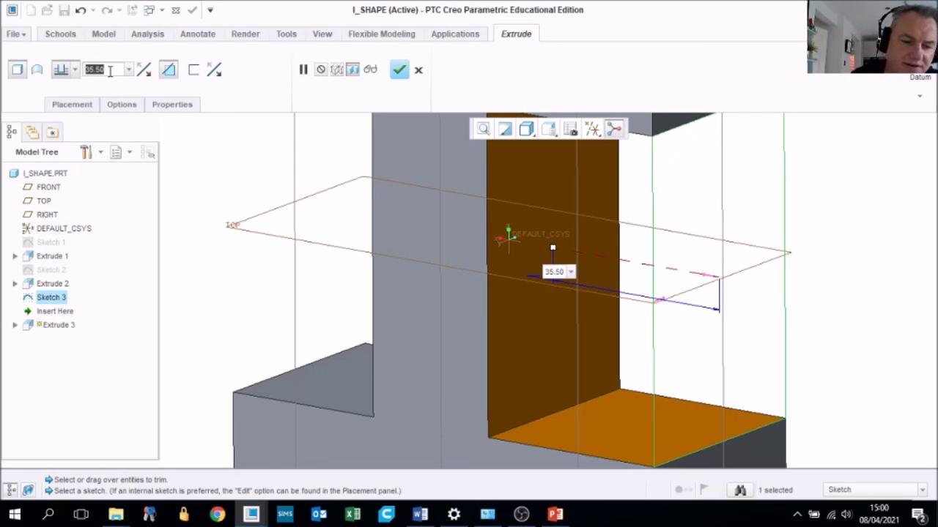
pyautogui.write('3')
pyautogui.press('Return')
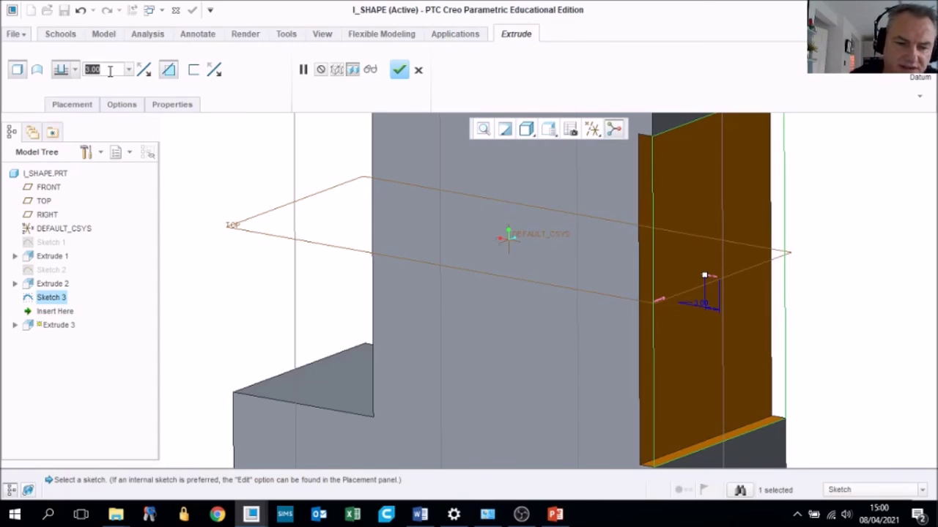
# Set the second notch's cut depth to 30 and complete the extruded cut
pyautogui.write('3')
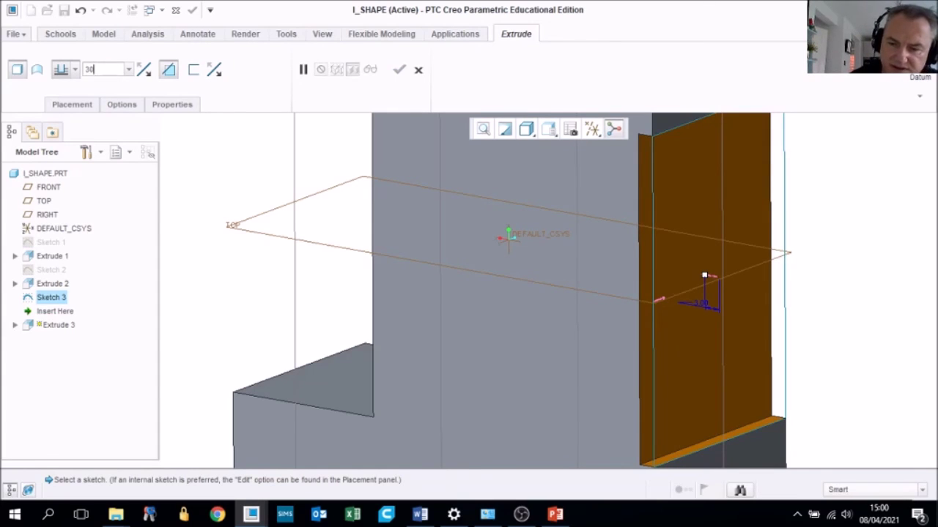
pyautogui.write('0')
pyautogui.press('Return')
pyautogui.scroll(5, 517, 272)
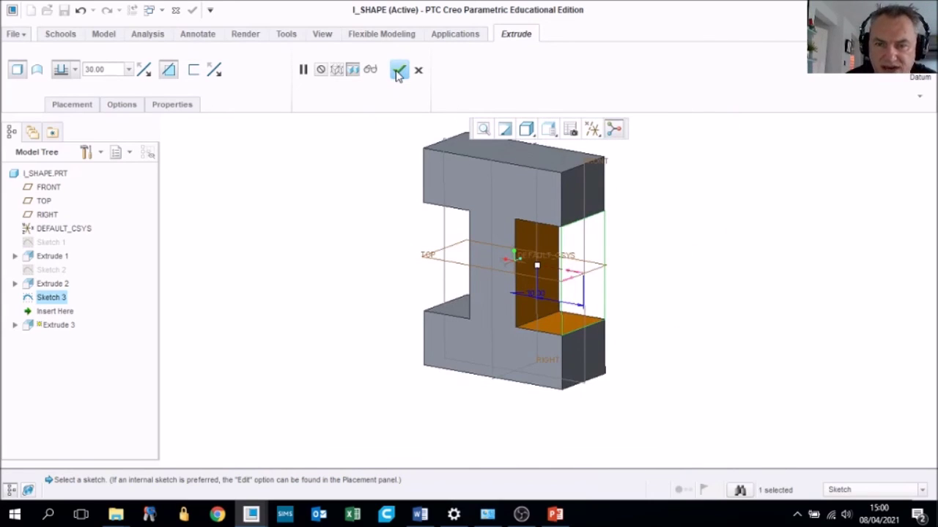
pyautogui.click(398, 71)
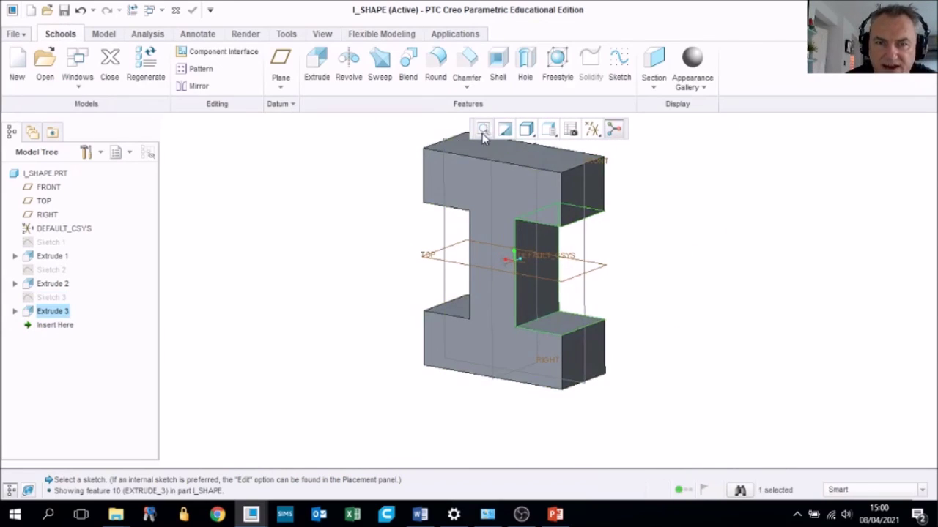
pyautogui.moveTo(573, 225); pyautogui.dragTo(571, 249, button='middle')
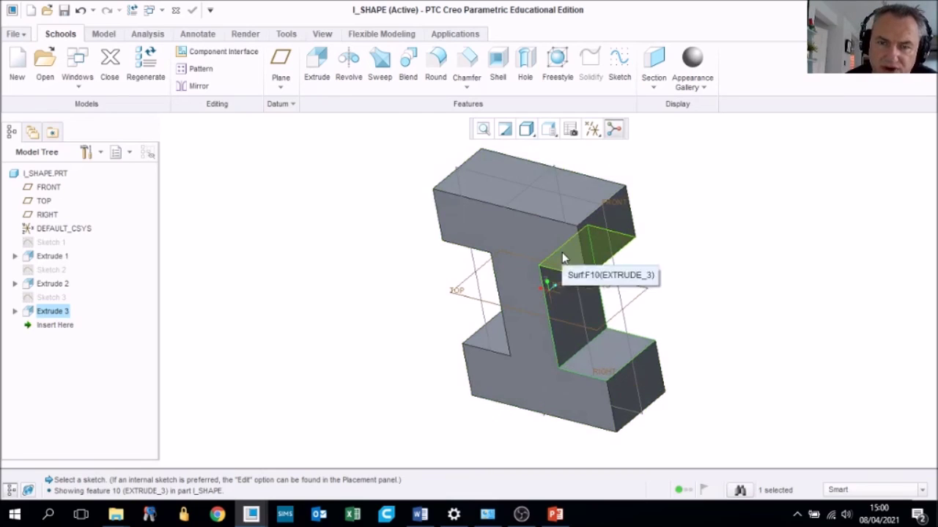
pyautogui.moveTo(596, 273)
pyautogui.mouseDown(button='middle')
pyautogui.moveTo(520, 291)
pyautogui.moveTo(550, 287)
pyautogui.mouseUp(button='middle')
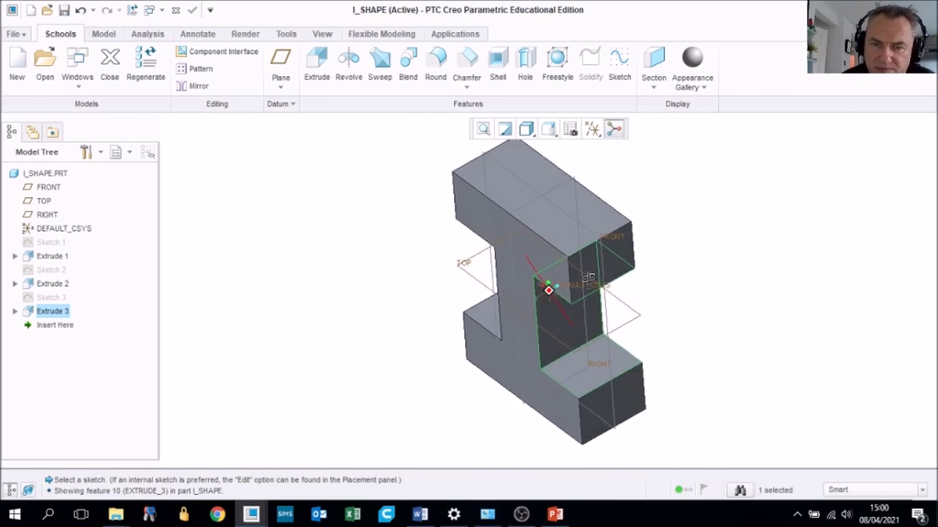